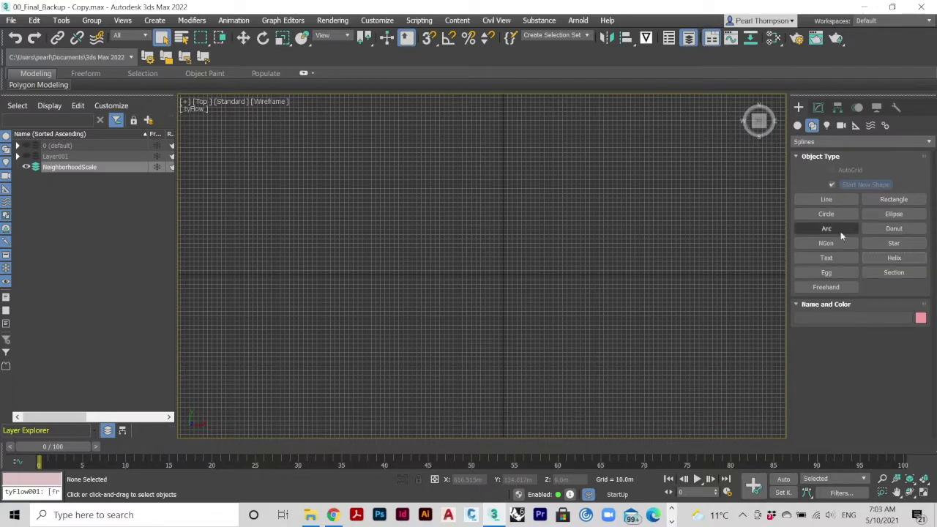
- Draw a 500 m by 500 m rectangle around the grid origin in the Top view as the neighbourhood outline
left_click(893, 200)
left_click_drag(289, 130, 704, 416)
left_click(817, 108)
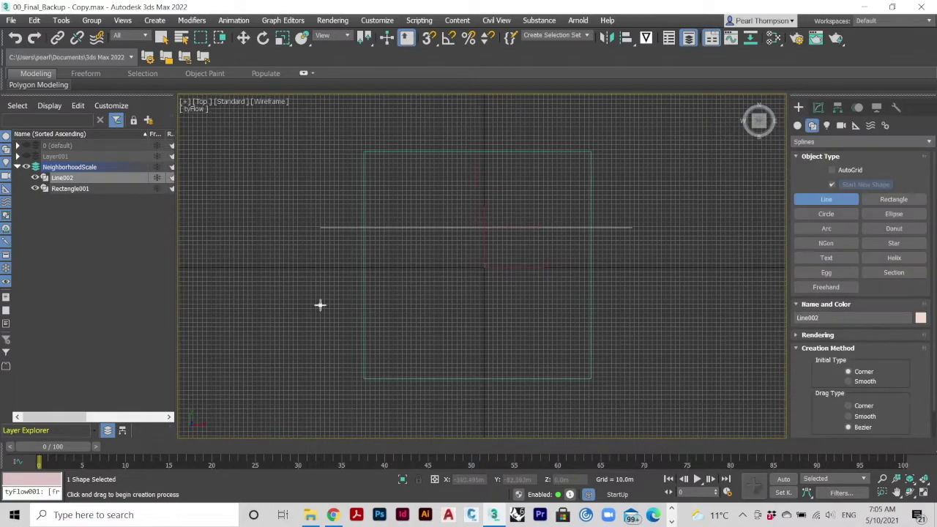
- Draw a lower horizontal line and two vertical lines across the rectangle, each extending past its edges, to mark the streets
left_click_drag(322, 305, 646, 306)
right_click(645, 306)
left_click_drag(431, 126, 432, 413)
right_click(432, 413)
left_click_drag(515, 125, 516, 418)
right_click(516, 417)
right_click(515, 135)
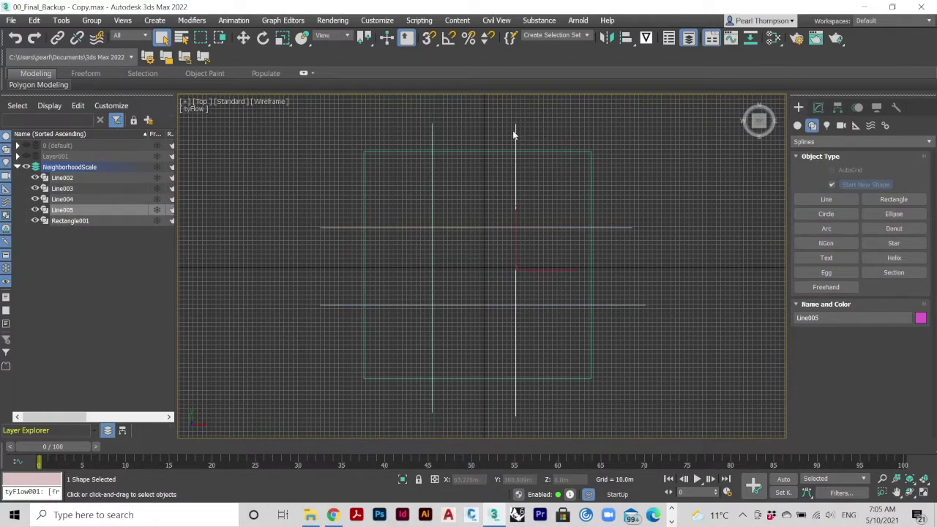
- Add a SplineOffset modifier to the right-hand vertical street line
left_click(531, 130)
left_click(515, 131)
left_click(818, 107)
left_click(820, 139)
type("spl")
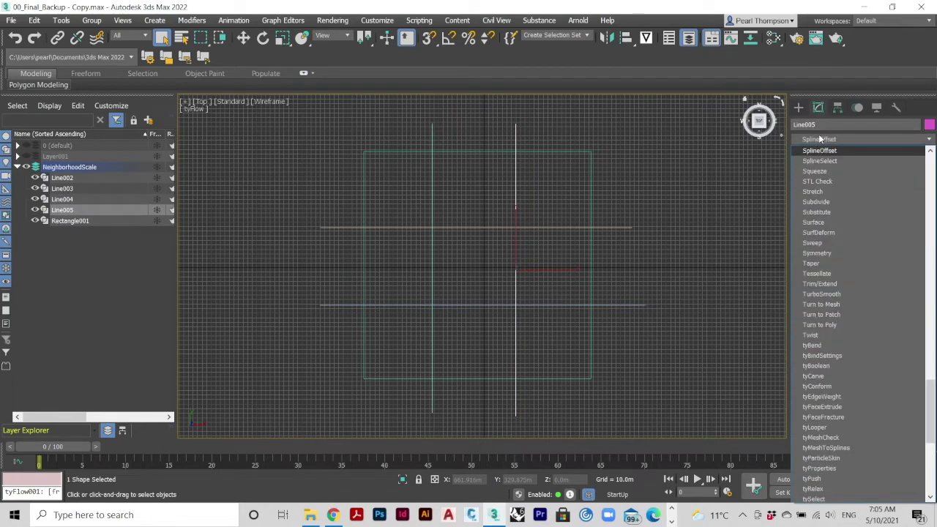
key("Return")
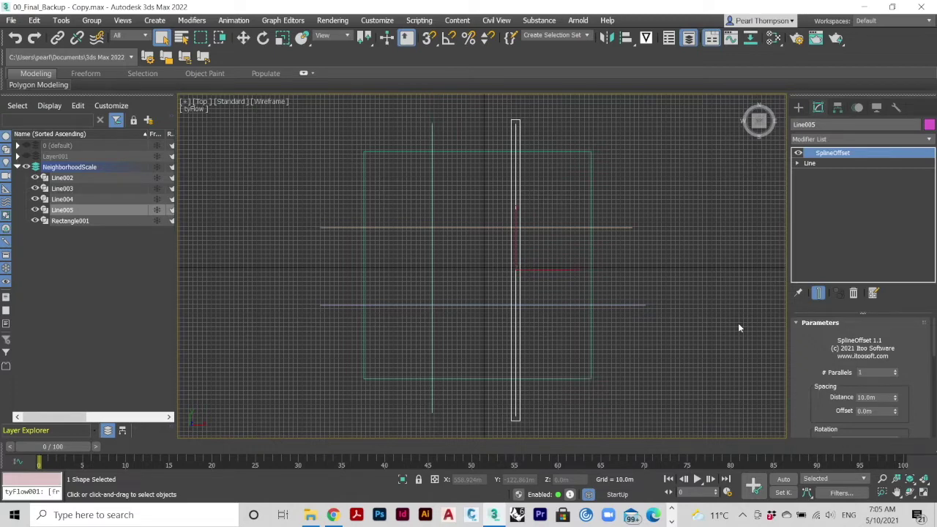
- Copy the SplineOffset modifier from the right-hand vertical line onto the other three street lines
left_click_drag(694, 265, 638, 304)
left_click_drag(833, 154, 432, 191)
left_click(604, 178)
- Turn the rectangle into a ShpBoolean compound shape with its operation set to subtract
left_click(589, 154)
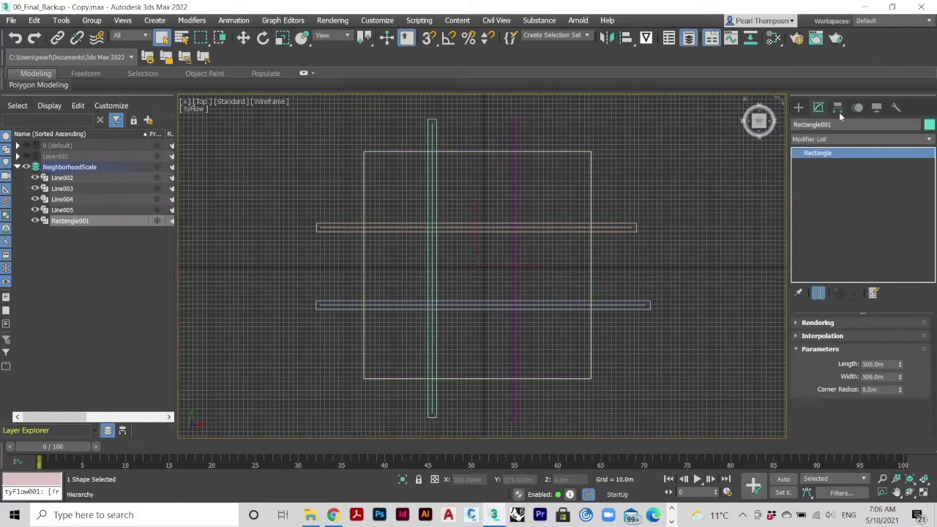
left_click(797, 108)
left_click(808, 142)
left_click(816, 176)
left_click(873, 201)
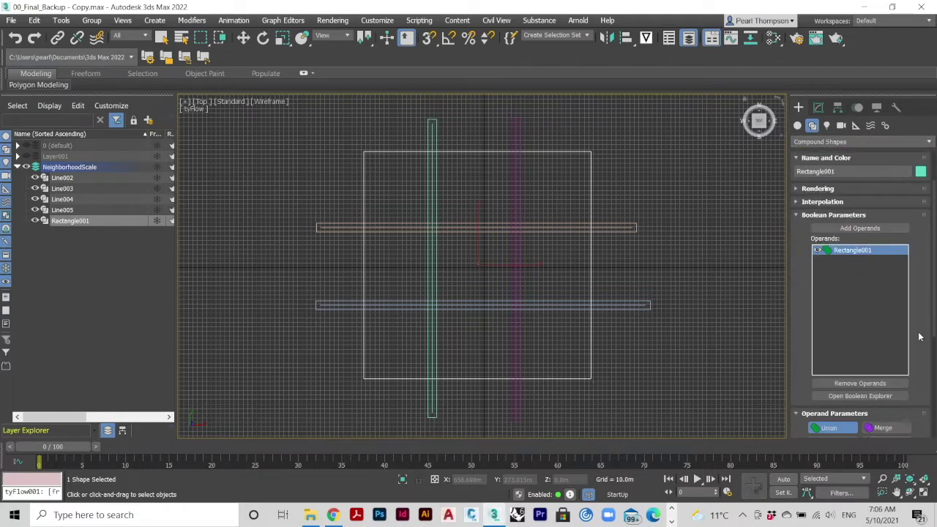
scroll(832, 354, "down", 3)
scroll(841, 308, "up", 3)
- Add the four offset street lines as Boolean operands to cut the rectangle into separate blocks
left_click(852, 229)
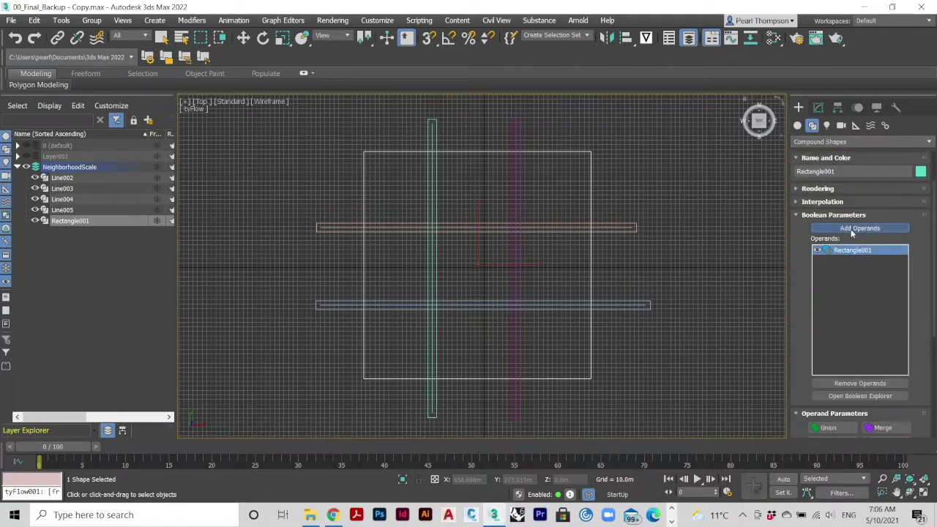
left_click(431, 176)
left_click(516, 172)
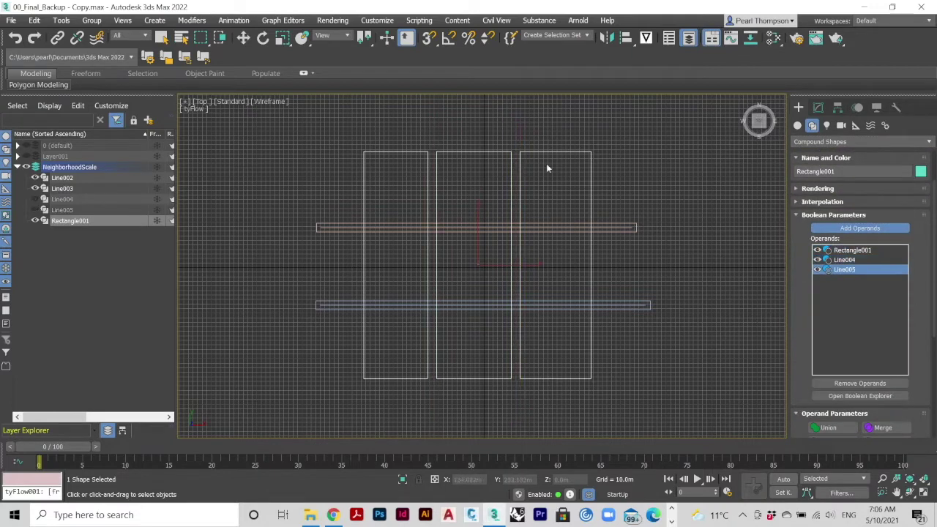
left_click(604, 227)
left_click(644, 305)
right_click(644, 272)
left_click(625, 296)
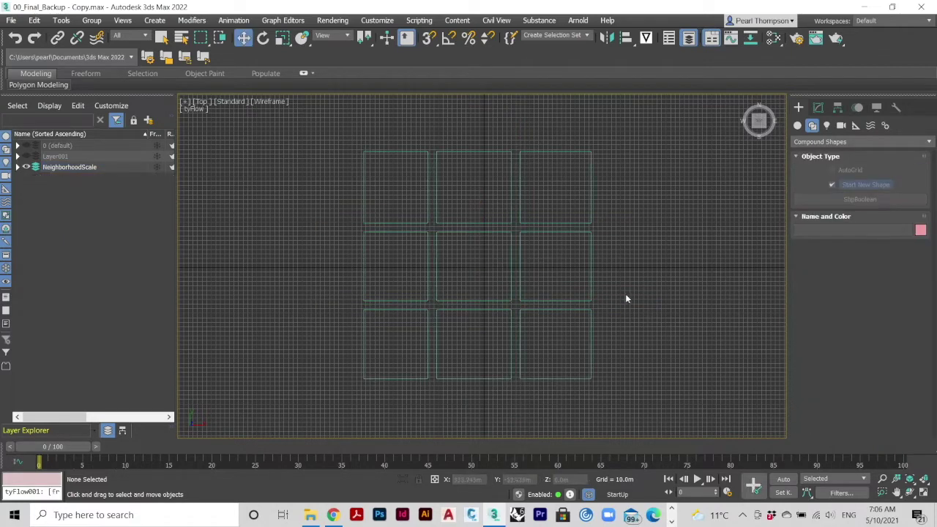
- Rename the Boolean block shape Rectangle001 to StreetEdge
left_click(592, 317)
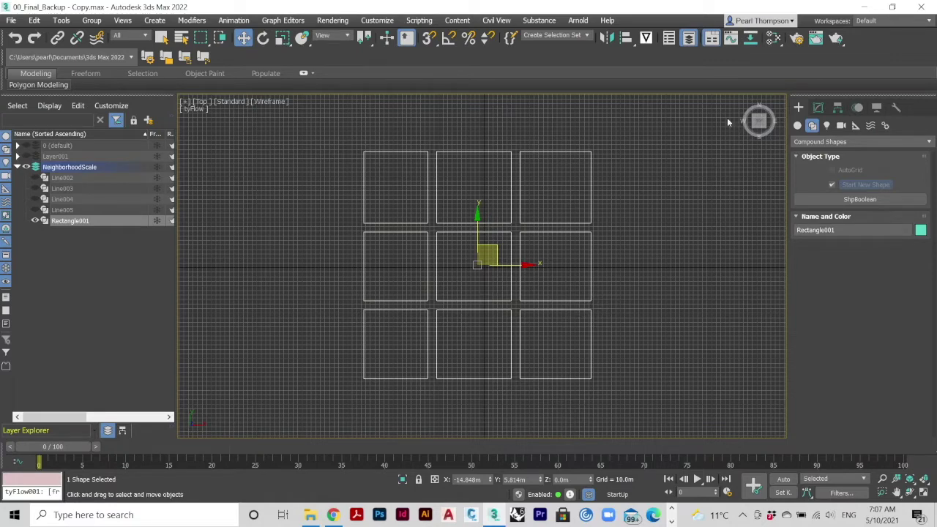
left_click(818, 107)
left_click(826, 139)
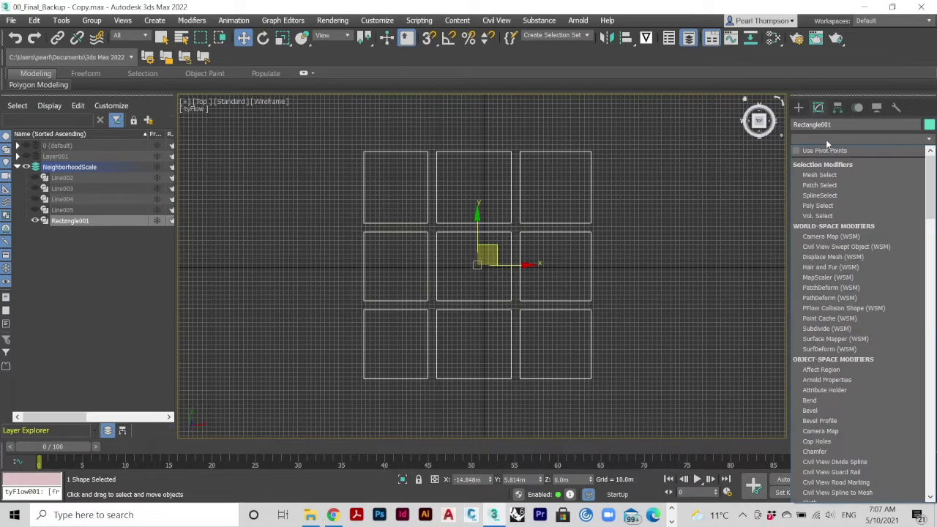
left_click(606, 169)
left_click(65, 222)
type("S")
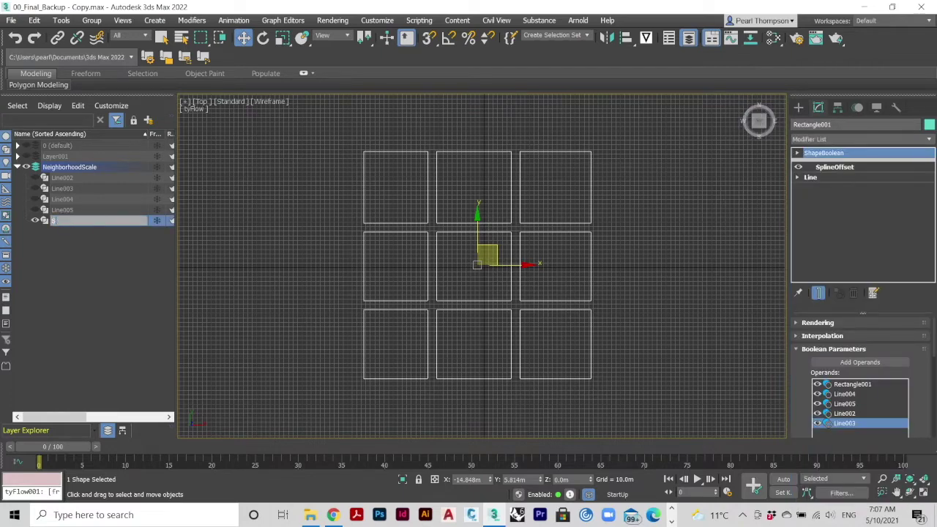
type("treet Edge")
key("Return")
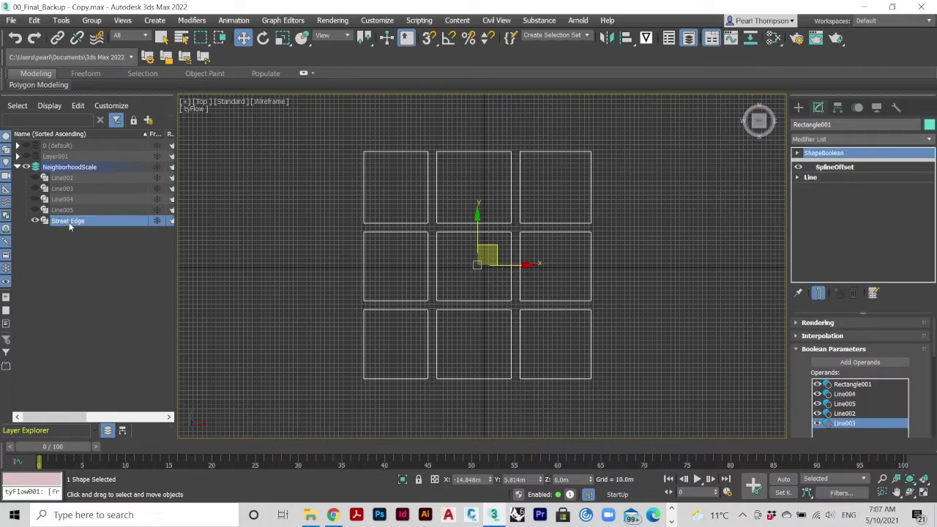
- Clone StreetEdge as an independent copy named FootpathInner
right_click(74, 221)
left_click(140, 262)
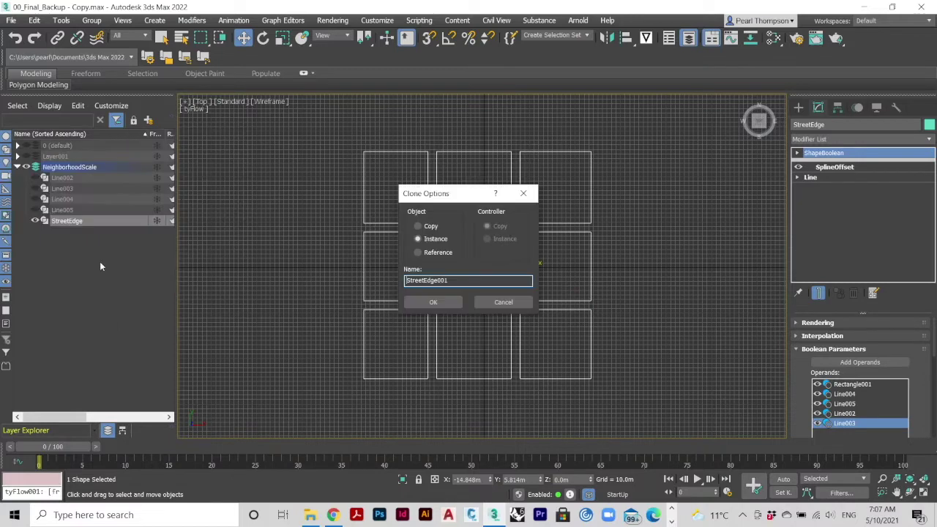
double_click(448, 280)
type("FootpathInner")
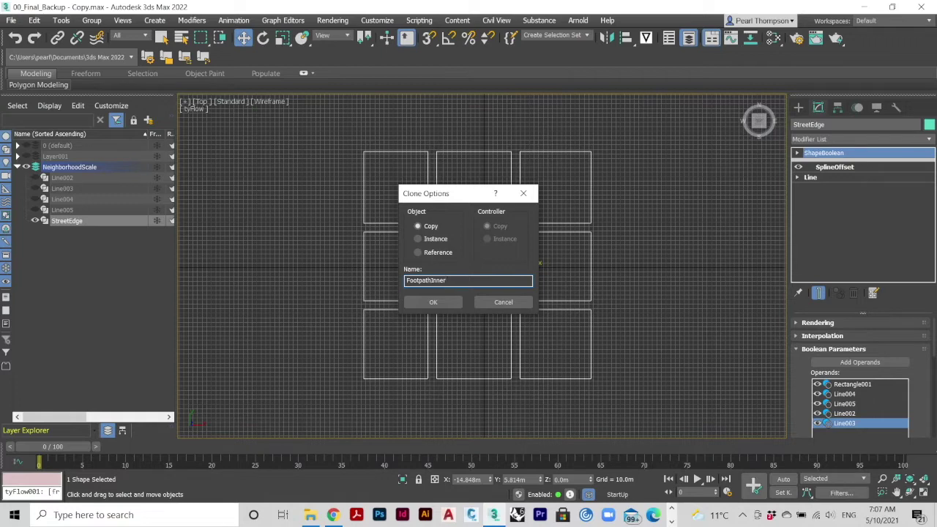
left_click(453, 300)
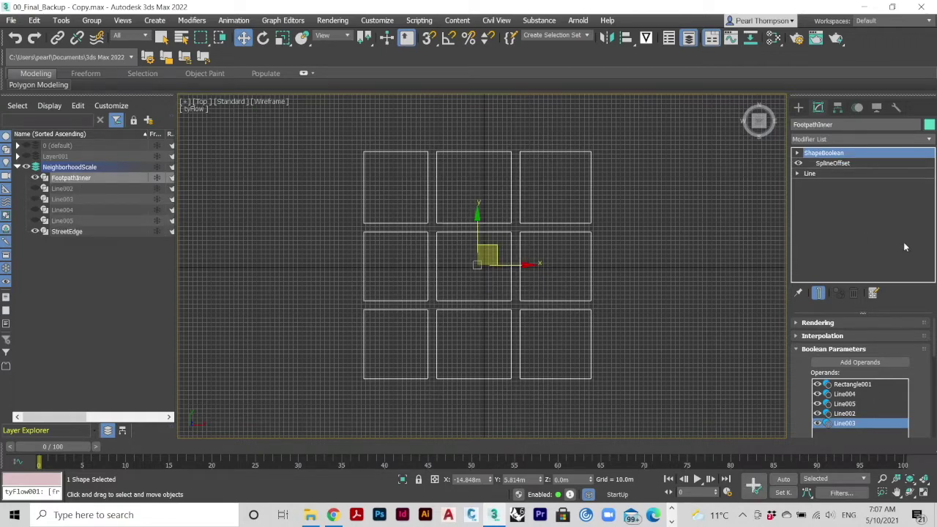
- Add a SplineOffset modifier on top of FootpathInner's modifier stack
left_click(835, 139)
type("splineo")
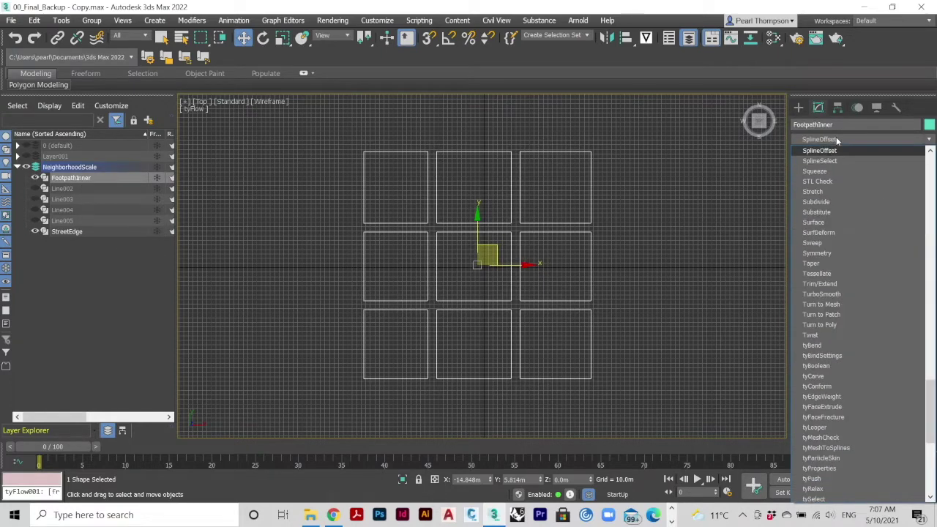
left_click(828, 149)
scroll(508, 244, "up", 3)
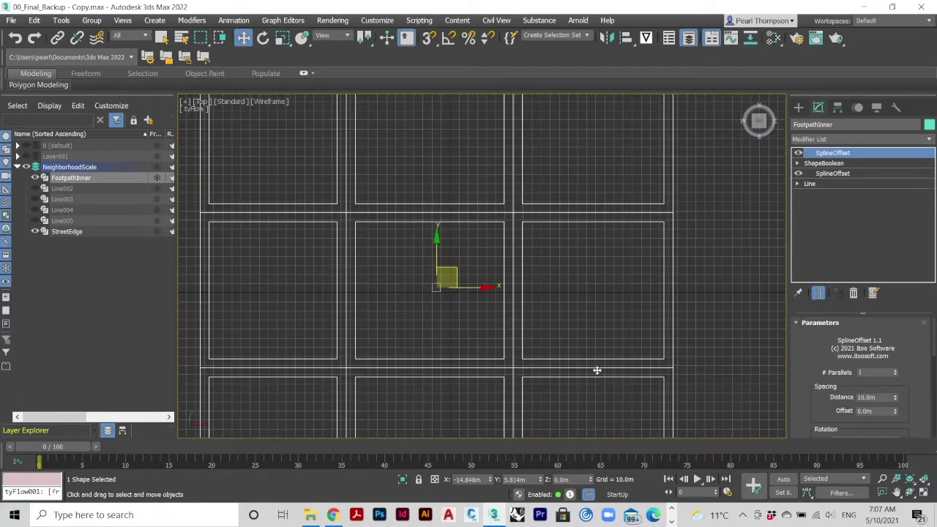
- Set FootpathInner's SplineOffset distance to -5 m
double_click(878, 403)
type("-5")
key("Return")
scroll(537, 273, "up", 2)
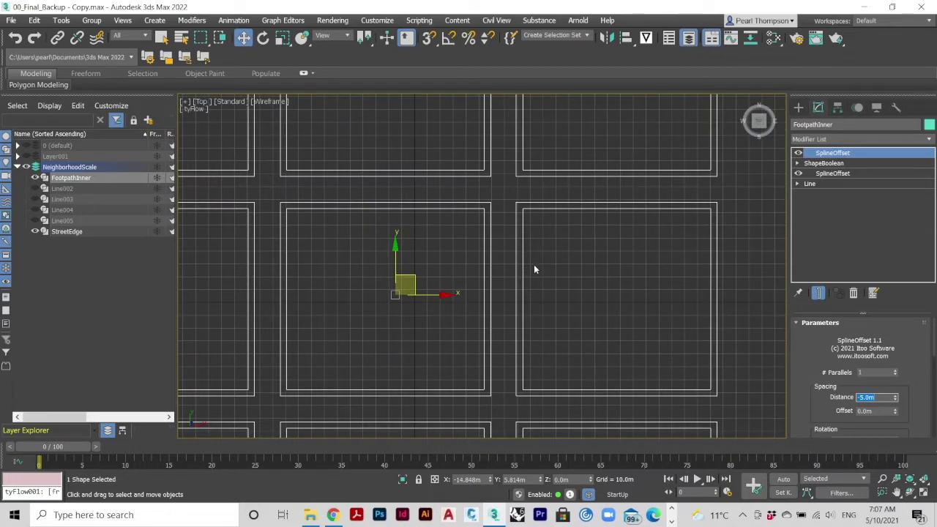
- Change FootpathInner's SplineOffset distance to -6 m
scroll(516, 268, "up", 4)
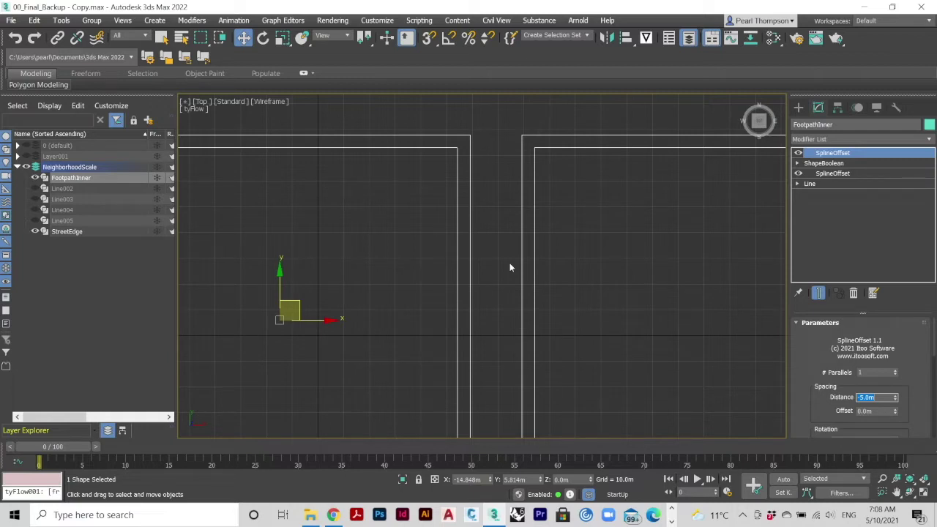
type("-6")
key("Return")
scroll(563, 280, "down", 5)
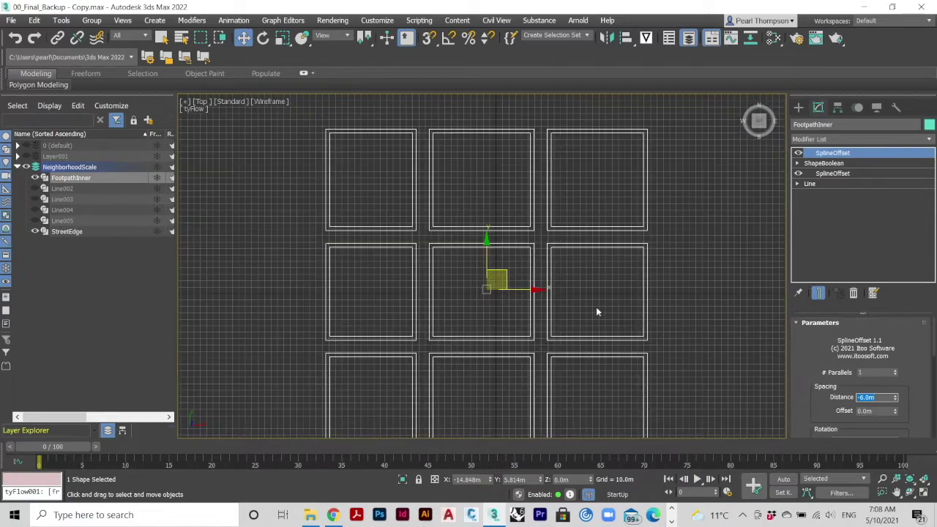
- Set FootpathInner's SplineOffset distance to -10 m and deselect the shape
scroll(560, 255, "up", 4)
middle_click_drag(511, 236, 553, 259)
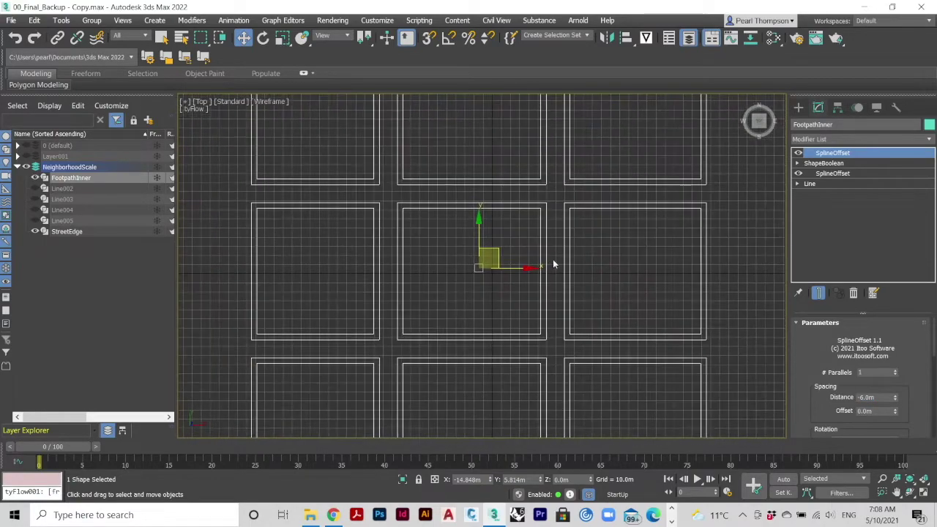
scroll(673, 326, "up", 2)
left_click_drag(880, 399, 833, 391)
type("-10")
key("Return")
scroll(649, 355, "down", 4)
scroll(652, 357, "down", 3)
middle_click_drag(653, 350, 638, 274)
left_click(634, 274)
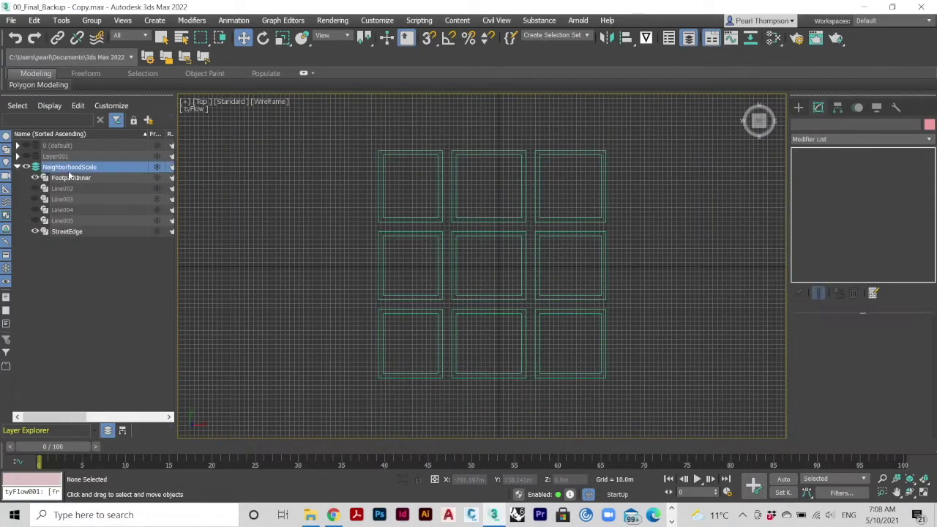
left_click(381, 187)
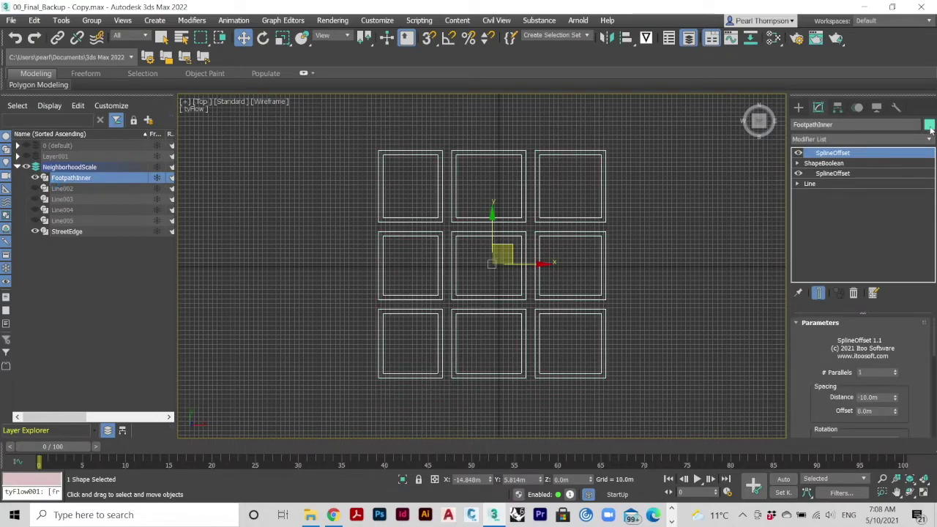
left_click(678, 236)
scroll(554, 306, "up", 3)
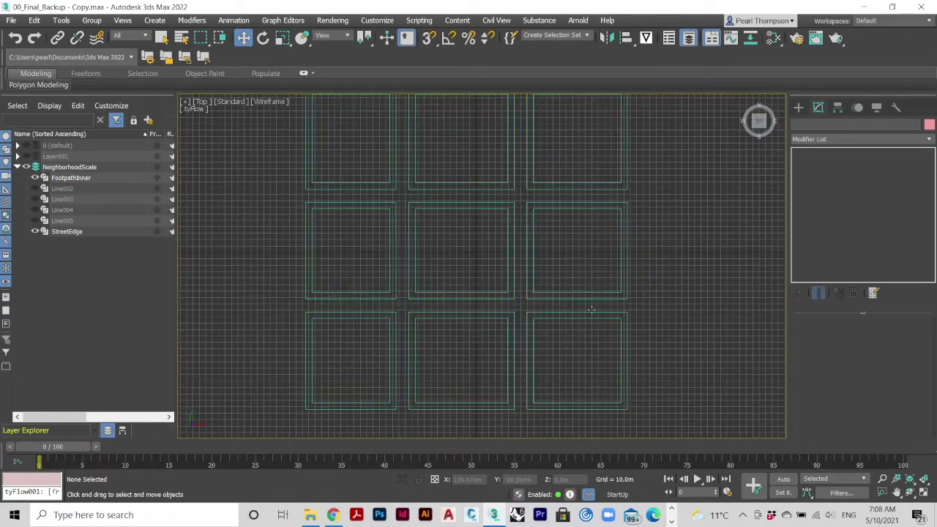
middle_click_drag(648, 334, 681, 313)
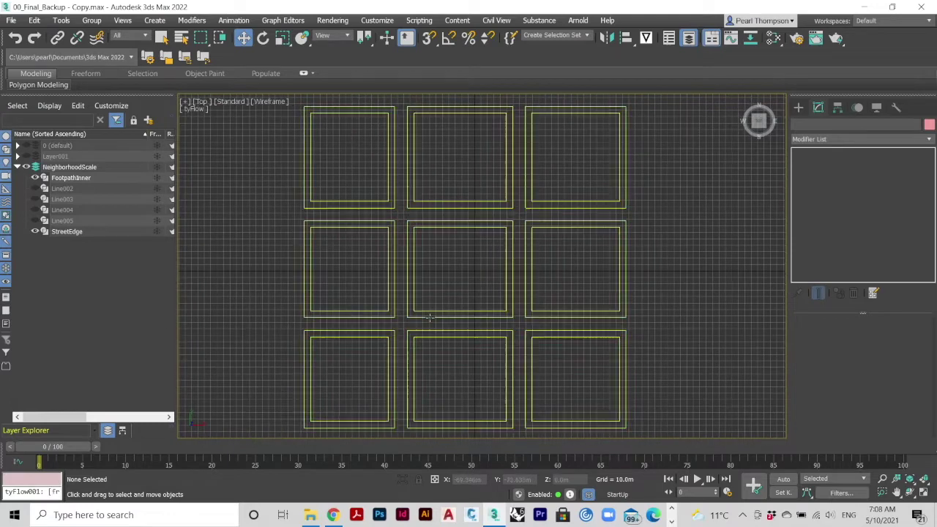
- Clone StreetEdge as a copy named TreeTrack1
left_click(58, 231)
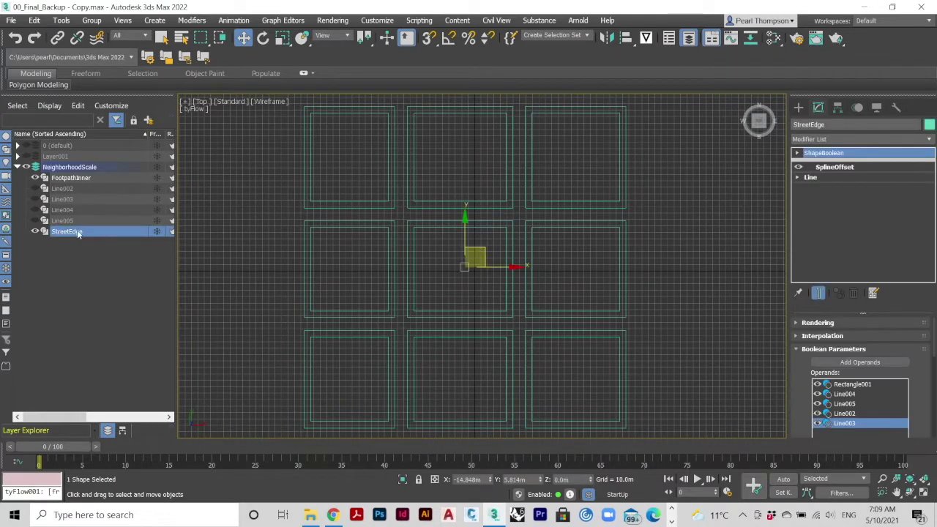
right_click(79, 234)
left_click(80, 281)
type("TreeTrack1")
left_click(430, 302)
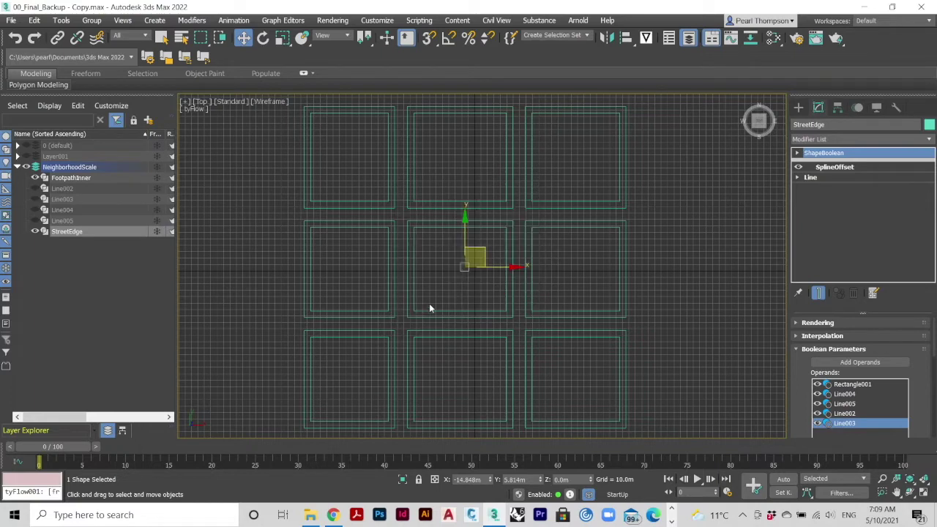
right_click(65, 233)
left_click(105, 270)
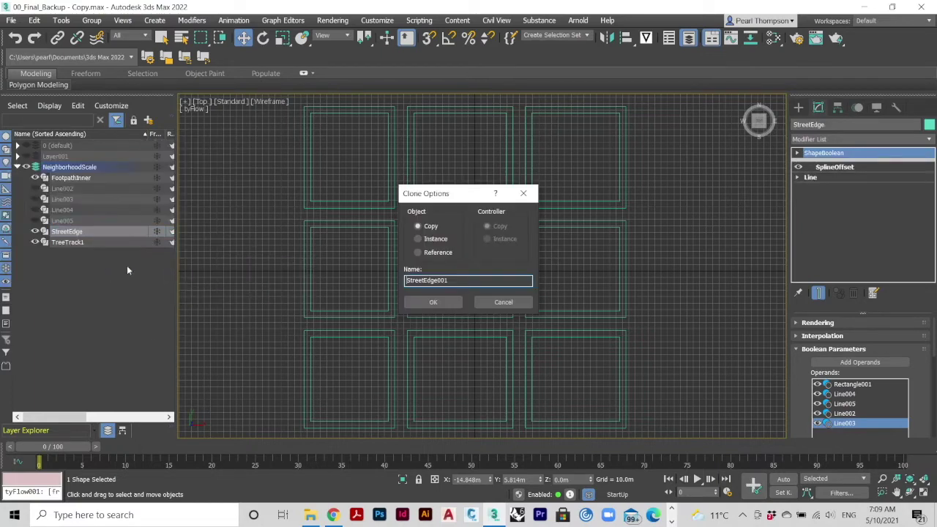
left_click(502, 303)
- Clone StreetEdge as a second copy named TreeTrack2 and clear the selection
right_click(121, 231)
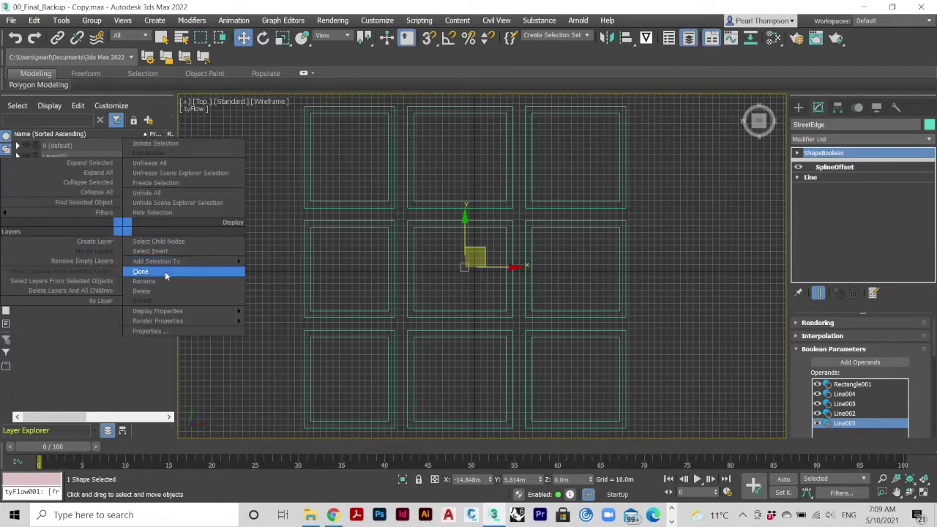
left_click(168, 271)
double_click(447, 282)
type("Tree")
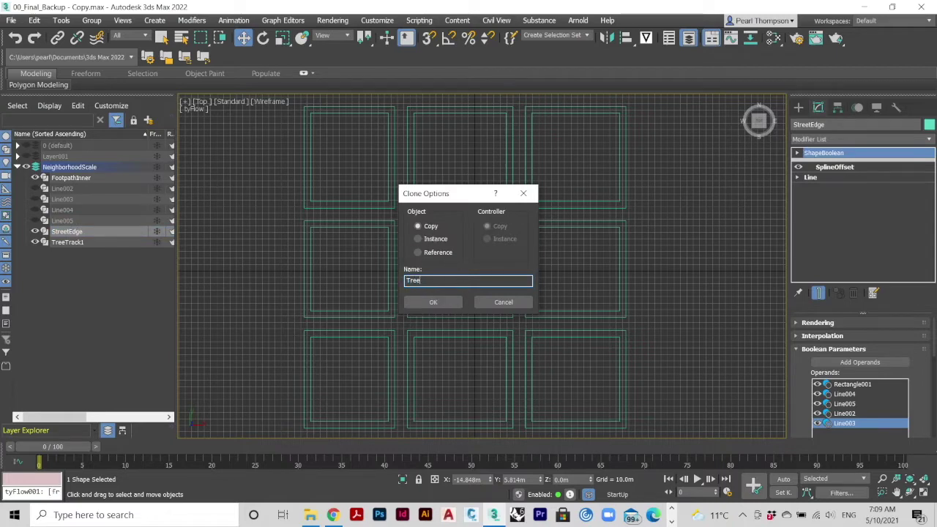
left_click(432, 302)
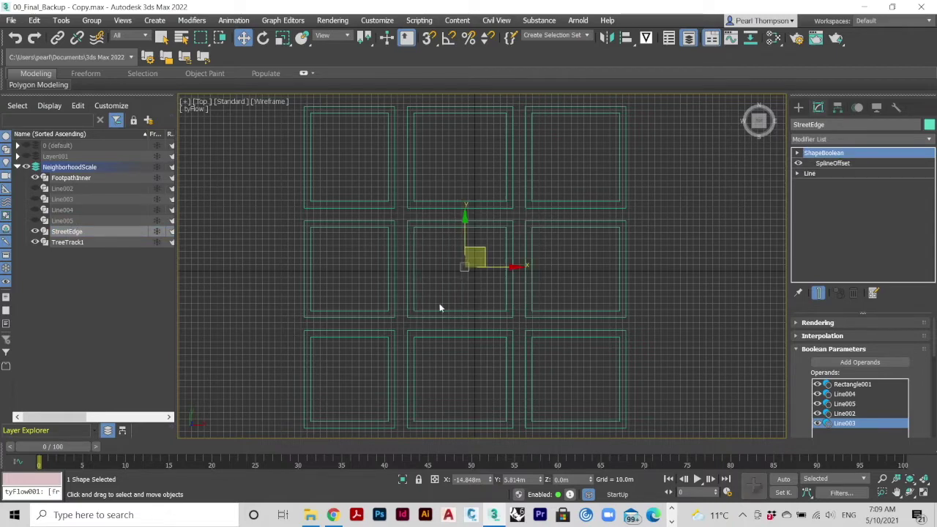
left_click(42, 265)
- Select TreeTrack1 and hide the StreetEdge and FootpathInner shapes
left_click(75, 242)
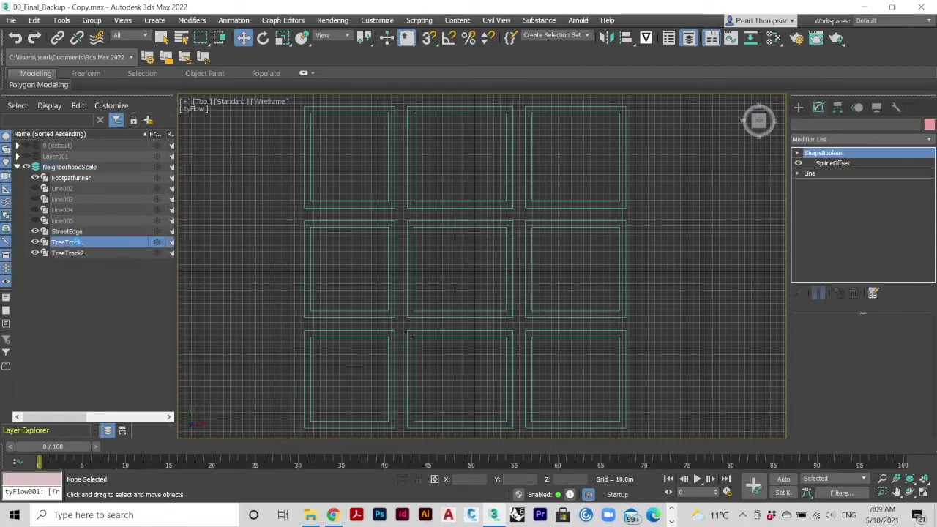
left_click(35, 231)
left_click(34, 178)
- Add a SplineOffset modifier to TreeTrack1 and set its distance to -1 m
left_click(833, 139)
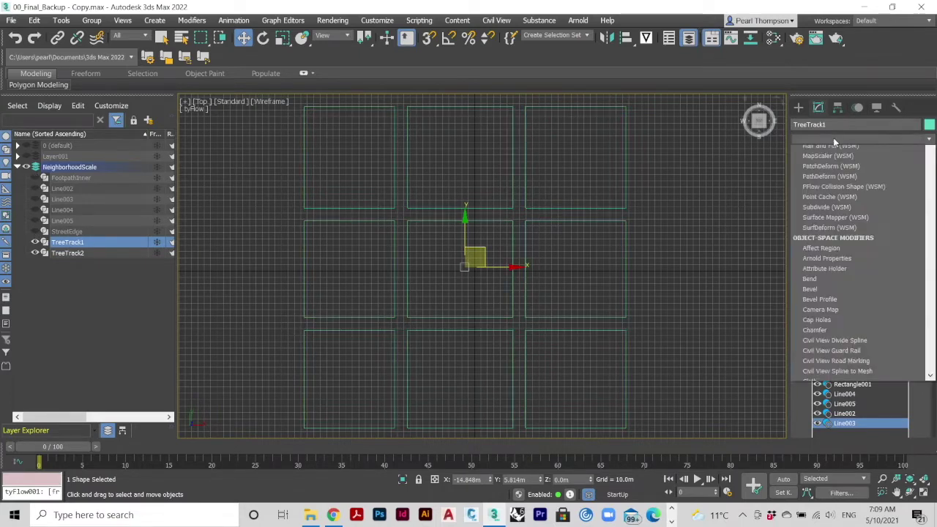
type("splineo")
key("Return")
double_click(881, 397)
key("Return")
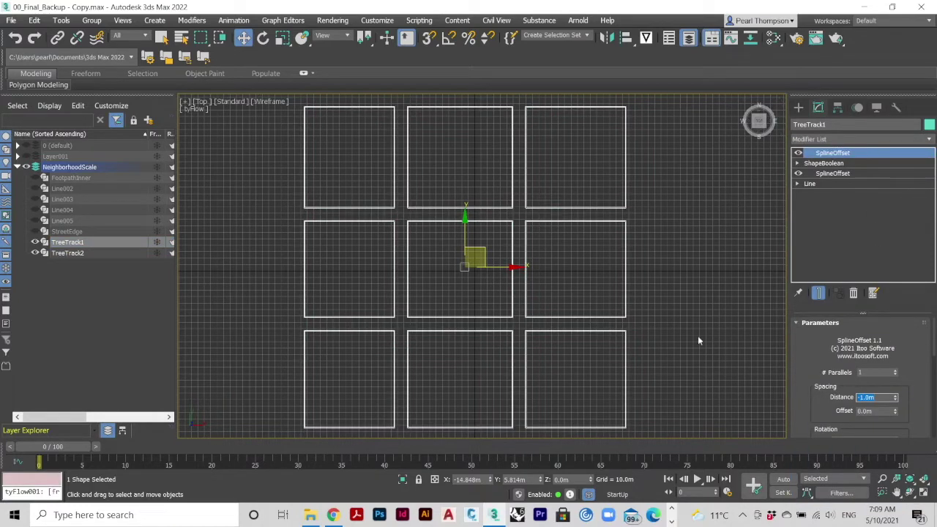
left_click(630, 272)
left_click(627, 265)
scroll(589, 223, "up", 8)
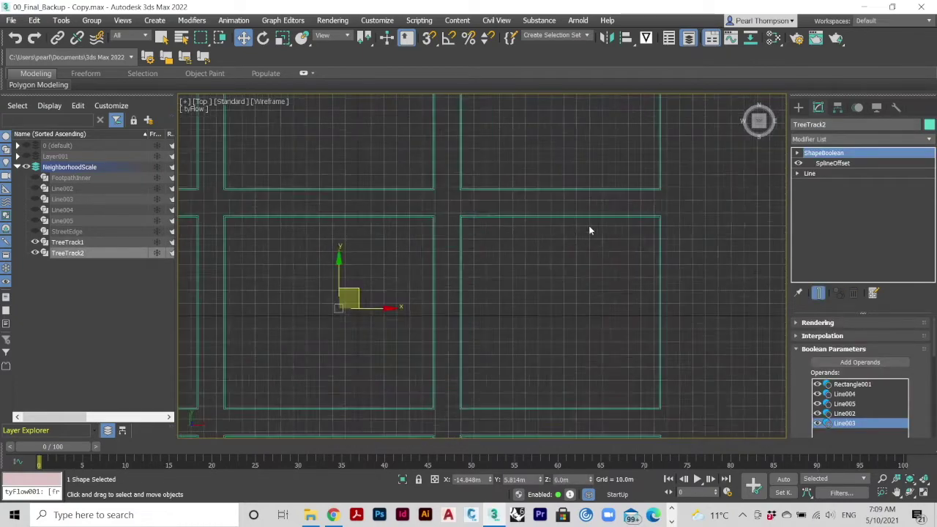
key("s")
key("l")
key("q")
left_click(184, 101)
left_click(219, 115)
left_click(184, 101)
left_click(220, 115)
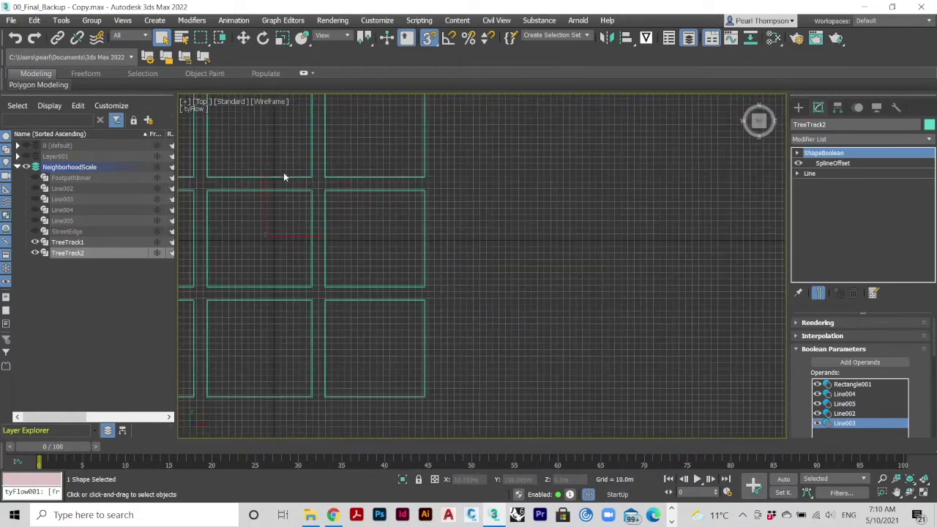
- Add a SplineSelect modifier to TreeTrack2 and enter its Spline sub-object level
left_click(821, 139)
scroll(821, 219, "down", 2)
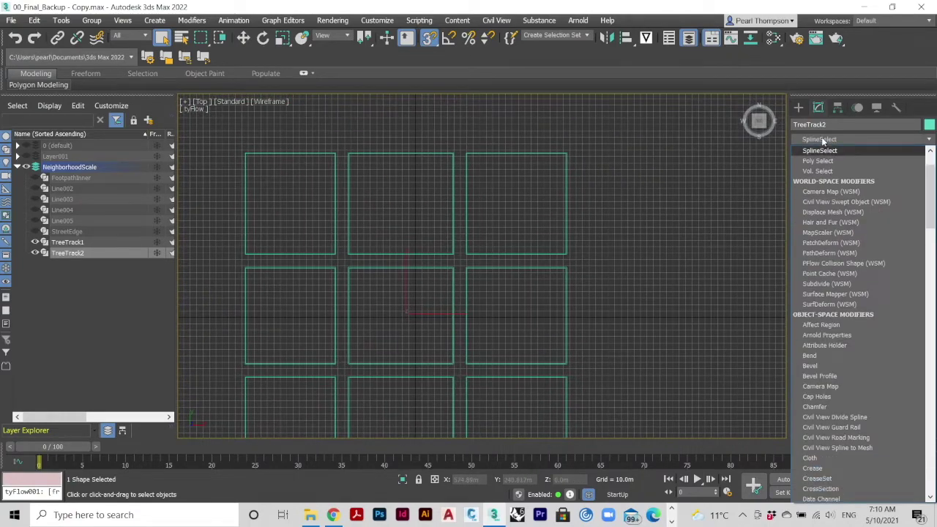
left_click(819, 151)
left_click(798, 163)
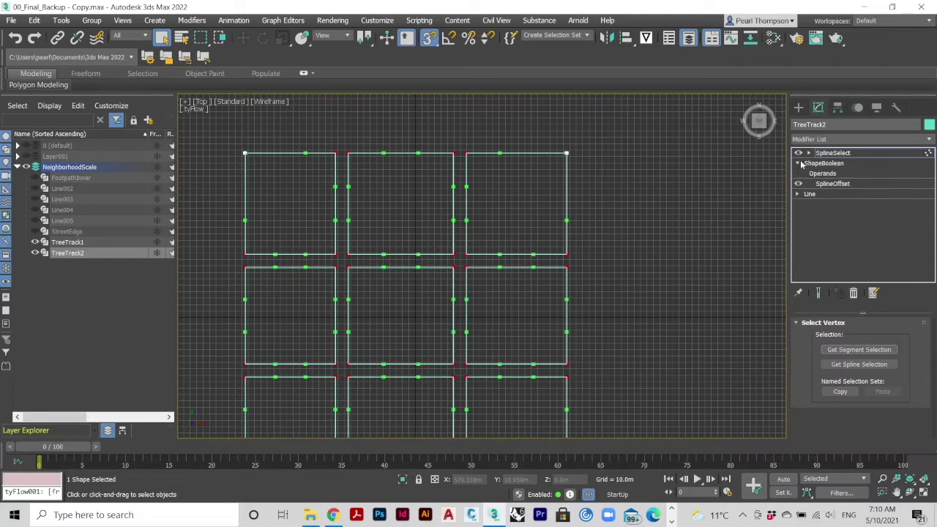
left_click(799, 163)
left_click(809, 153)
left_click(830, 183)
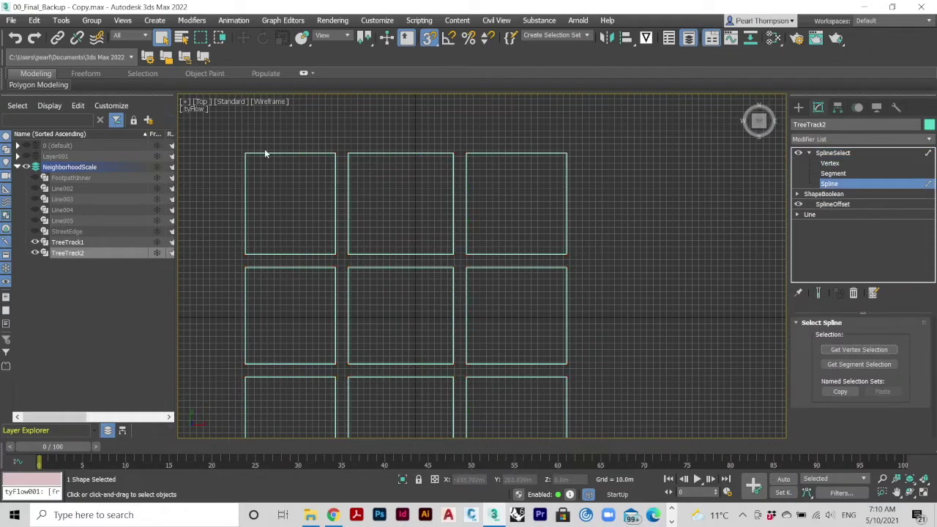
scroll(280, 148, "up", 5)
scroll(278, 192, "up", 1)
- Hide TreeTrack2, keep TreeTrack1 visible, and delete the SplineSelect modifier from TreeTrack2
left_click(35, 241)
scroll(306, 226, "down", 4)
left_click(35, 242)
left_click(35, 253)
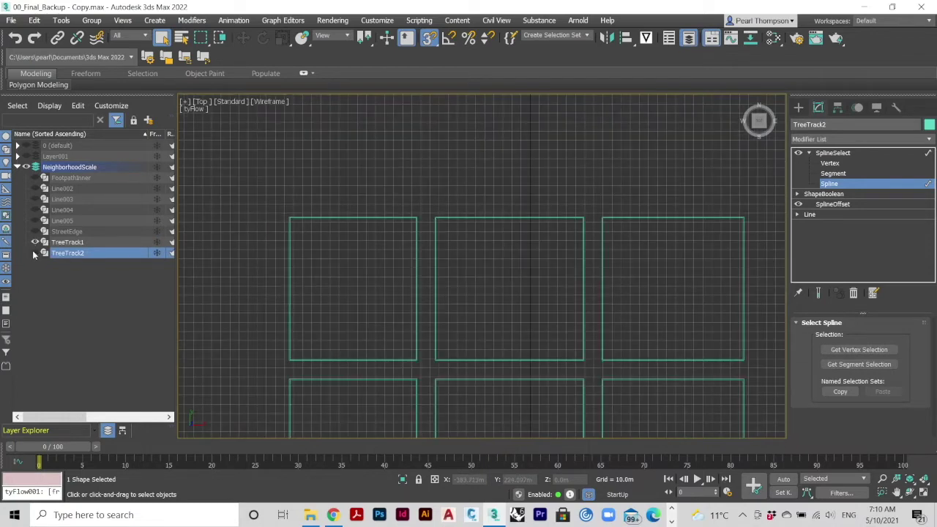
left_click(68, 242)
left_click(61, 253)
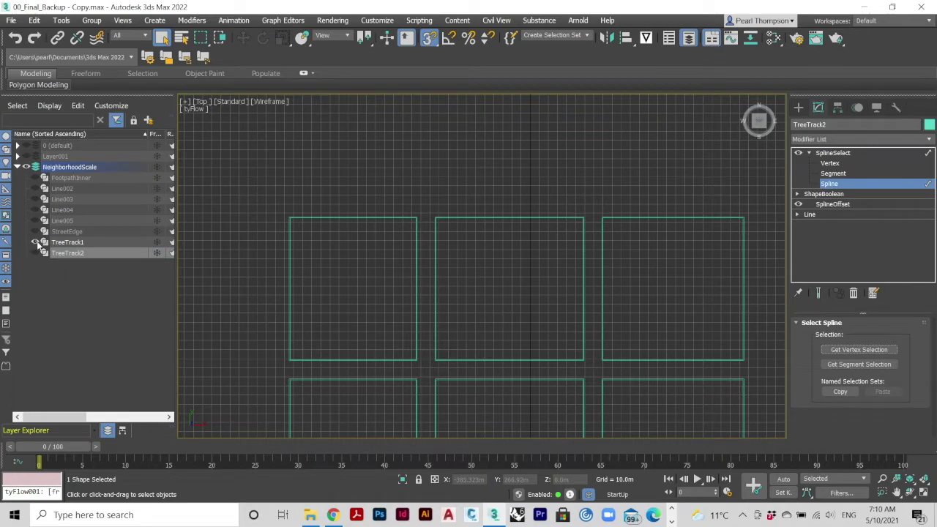
right_click(829, 153)
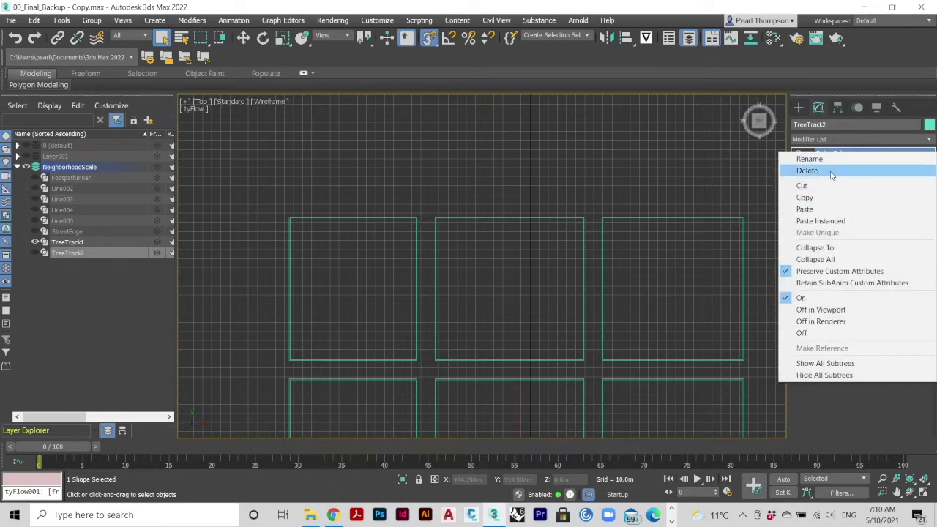
left_click(816, 169)
- Add a SplineSelect modifier to TreeTrack1 and enter its Spline sub-object level
left_click(74, 243)
left_click(838, 137)
type("splinese")
key("Return")
key("1")
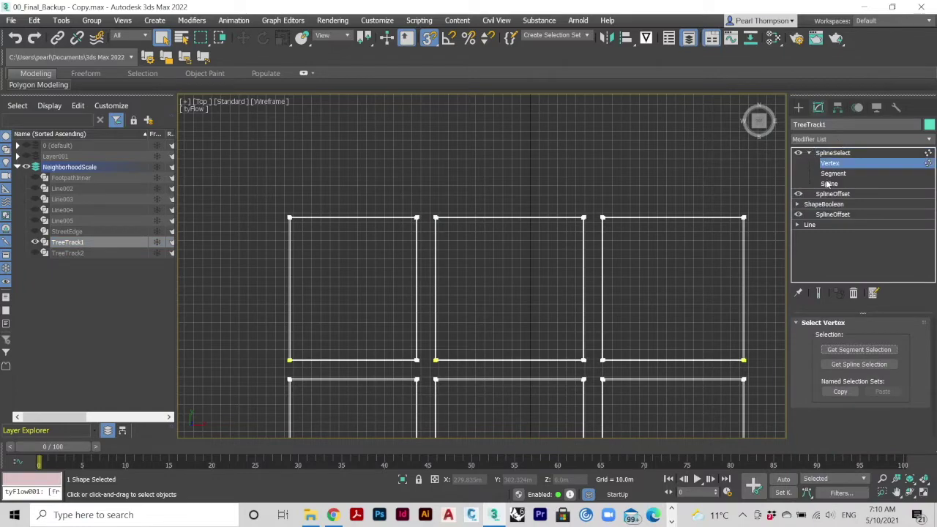
left_click(829, 183)
- Select the outer splines of the three top-row blocks in TreeTrack1
scroll(292, 210, "up", 5)
left_click(292, 211)
left_click(671, 211)
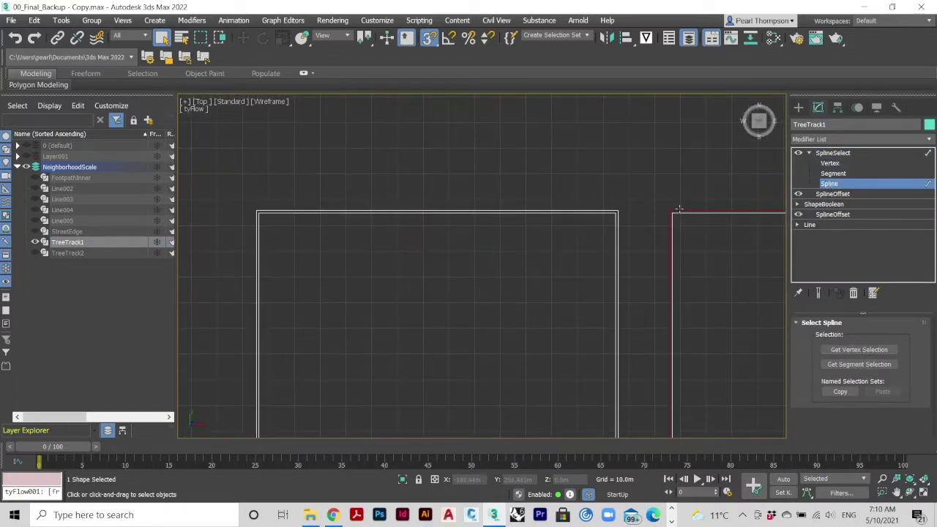
left_click(585, 212, "ctrl")
scroll(585, 212, "down", 5)
middle_click_drag(713, 218, 533, 217)
scroll(533, 218, "up", 5)
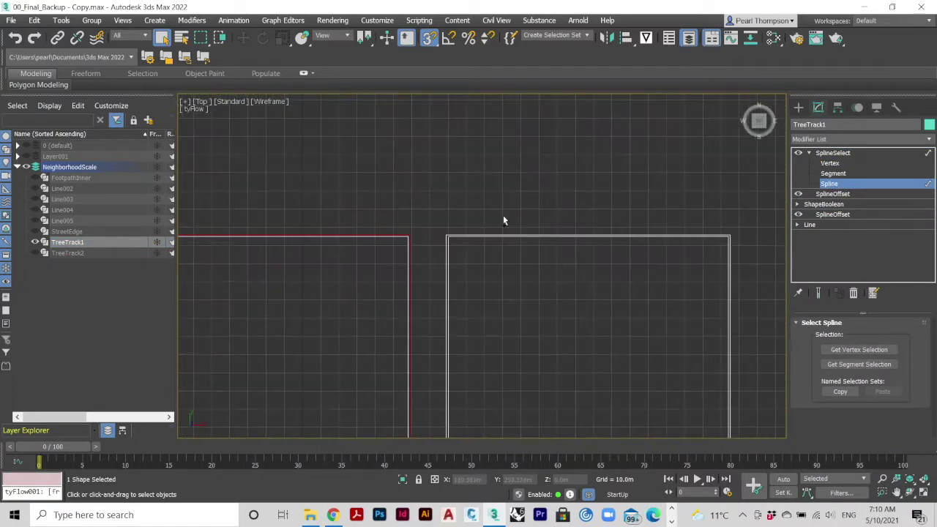
left_click(479, 234, "ctrl")
left_click(477, 235, "ctrl")
left_click(478, 236, "ctrl")
left_click(478, 236, "ctrl")
- Add the outer splines of the middle-row and bottom-row blocks to the TreeTrack1 spline selection
scroll(477, 235, "down", 5)
scroll(374, 243, "up", 5)
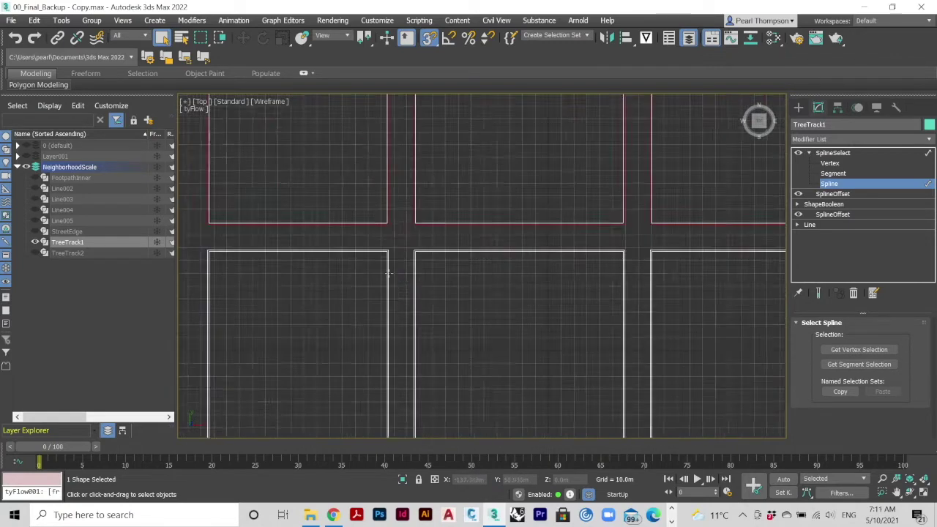
left_click(374, 245, "ctrl")
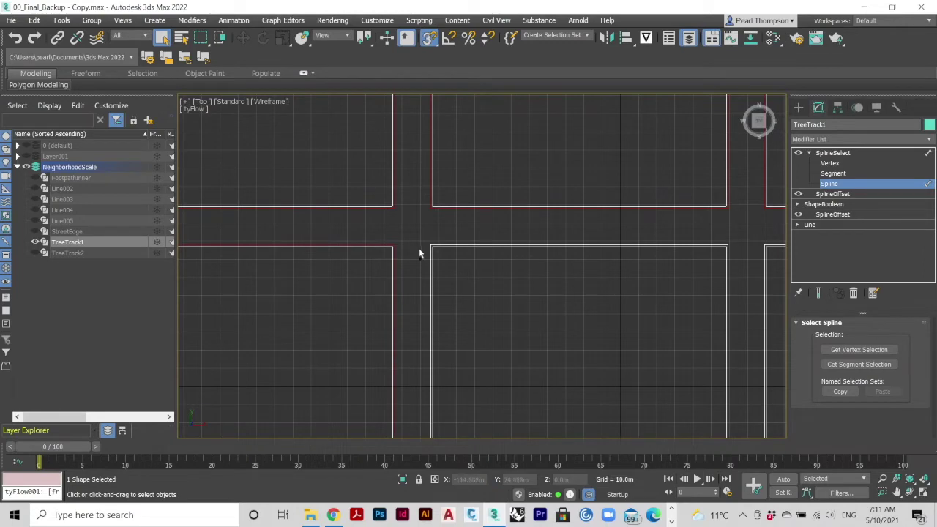
scroll(420, 259, "down", 5)
scroll(542, 232, "up", 5)
scroll(541, 232, "up", 2)
scroll(507, 274, "down", 6)
scroll(347, 320, "up", 6)
scroll(496, 337, "down", 4)
scroll(641, 313, "up", 4)
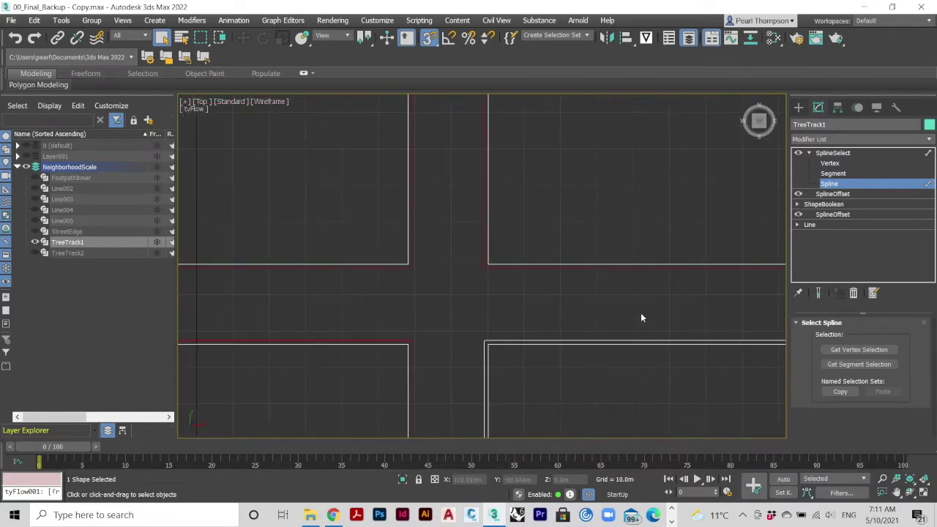
left_click(635, 344, "ctrl")
scroll(634, 345, "down", 6)
middle_click_drag(633, 344, 583, 328)
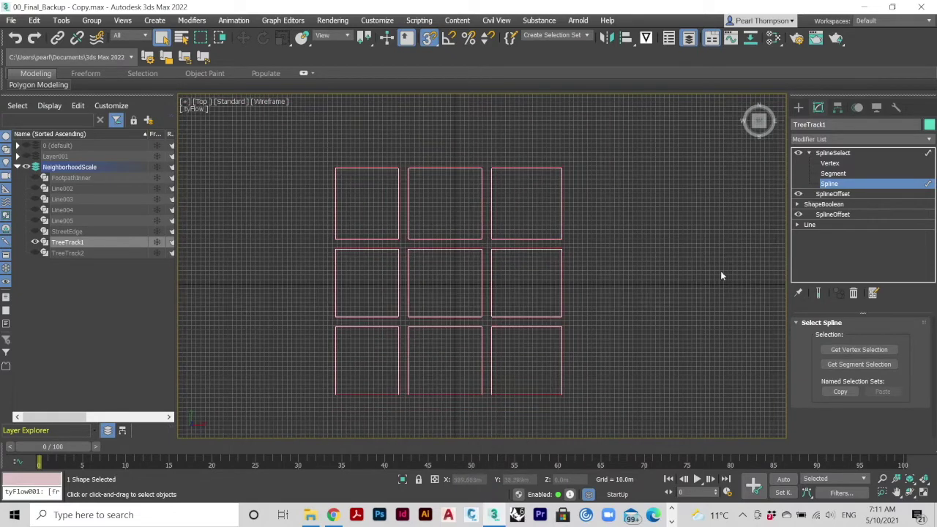
- Remove the selected outer splines of TreeTrack1 with a DeleteSpline modifier and clear the object selection
left_click(813, 153)
left_click(813, 139)
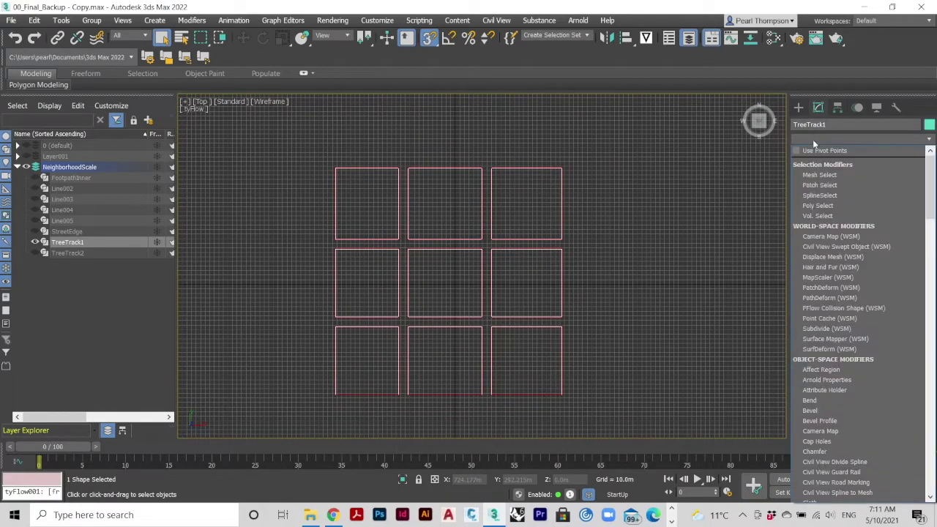
key("d")
key("e")
left_click(829, 169)
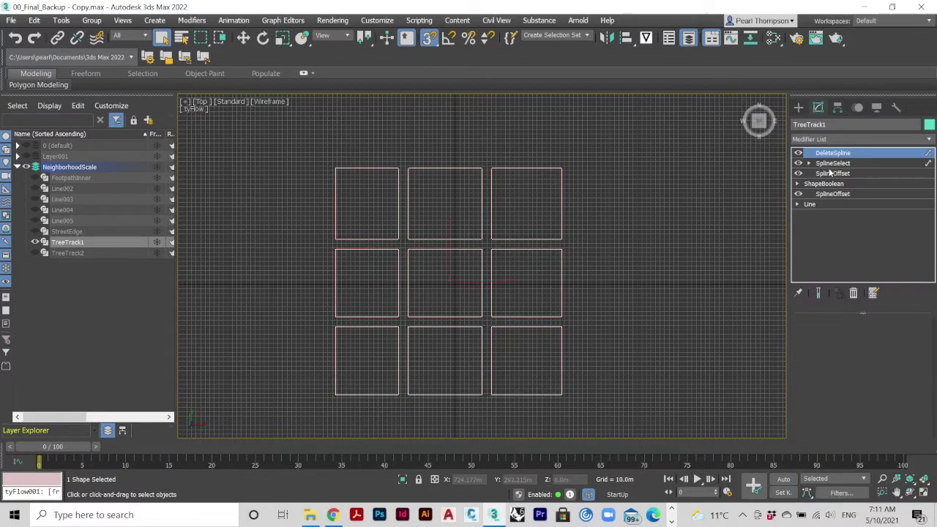
left_click(588, 238)
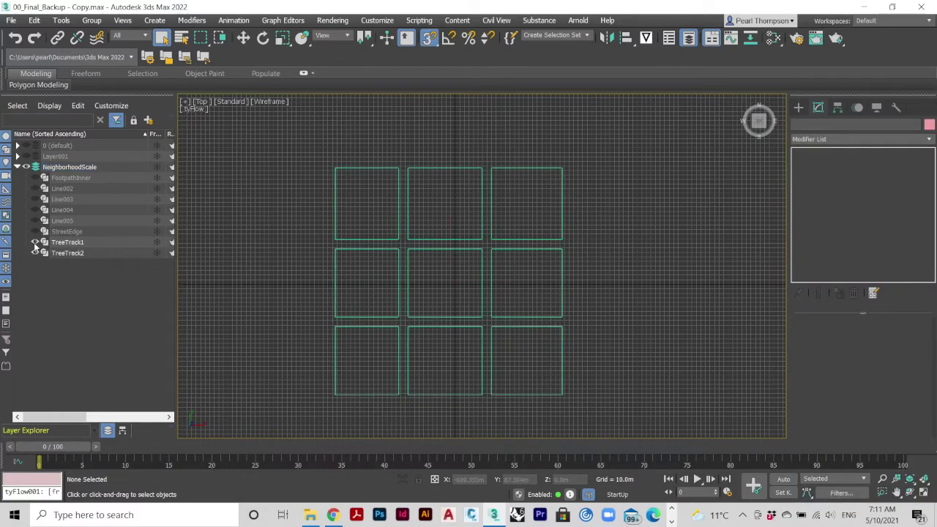
- Add a SplineOffset modifier to TreeTrack2, set its distance to -2 m and clear the selection
left_click(63, 252)
left_click(837, 137)
key("s")
key("Return")
left_click(878, 397)
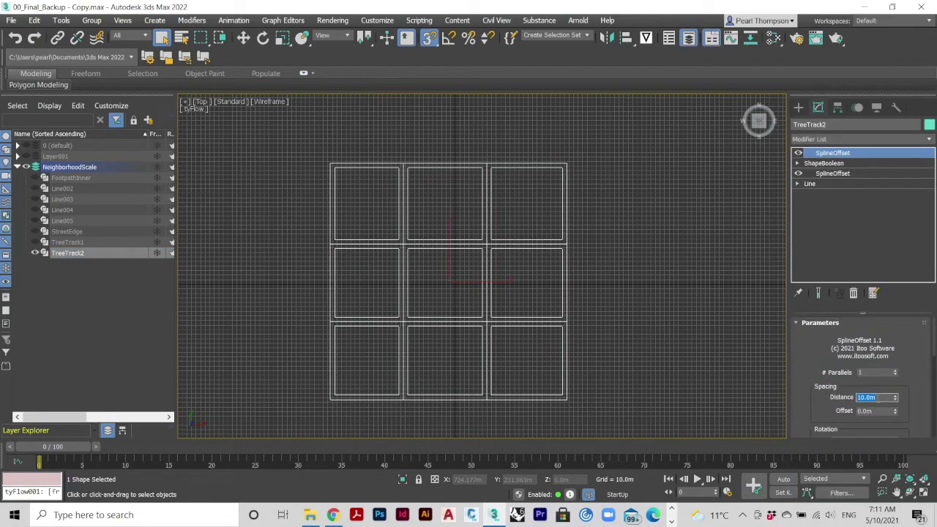
type("-2")
key("Return")
left_click(588, 278)
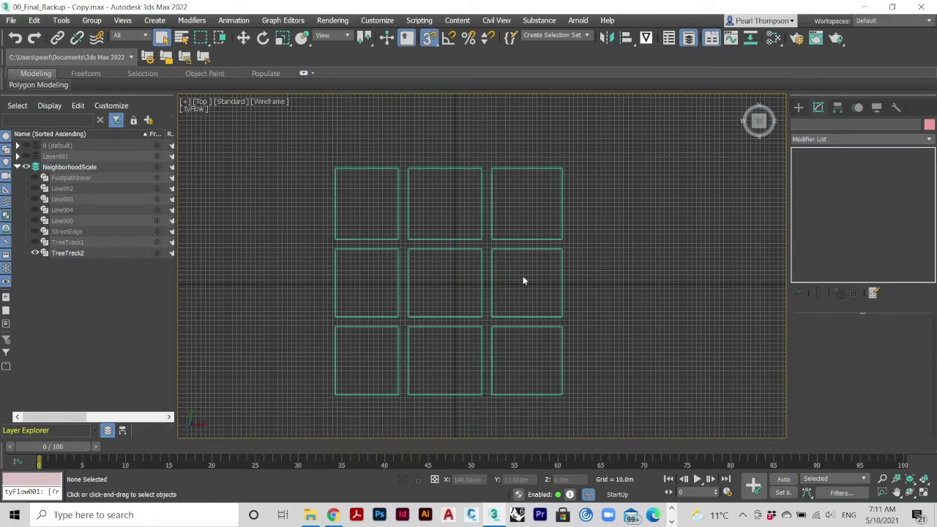
- Reselect TreeTrack2 by undoing the deselection and add a SplineSelect modifier to it
scroll(489, 340, "up", 5)
middle_click_drag(500, 370, 516, 304)
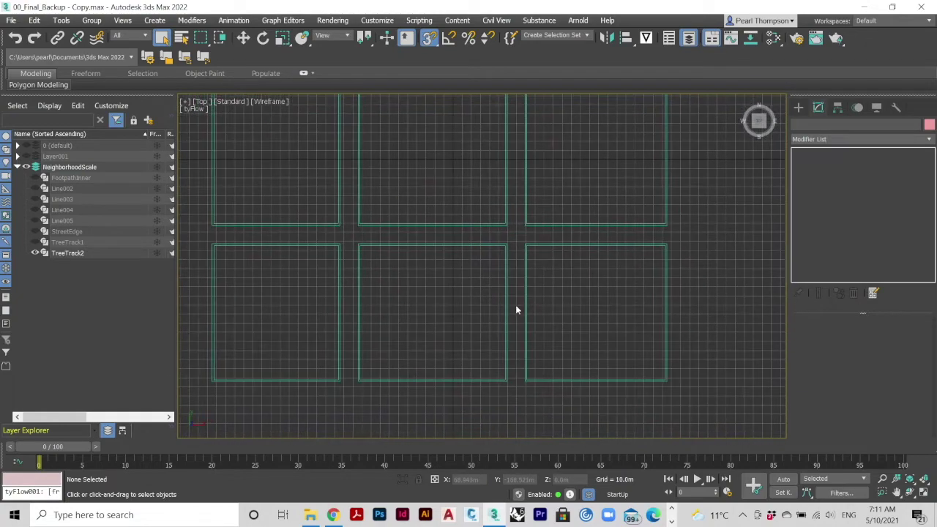
left_click(797, 108)
key("ctrl+z")
left_click(817, 107)
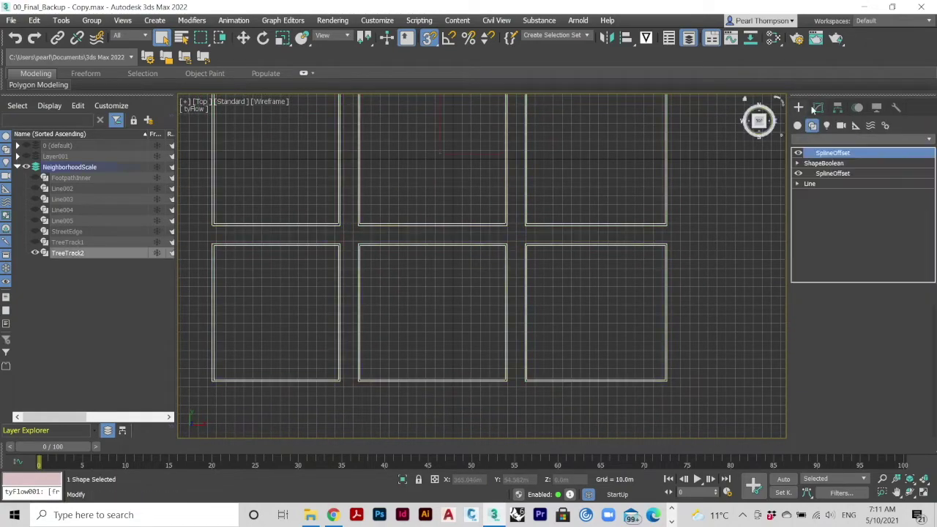
left_click(822, 138)
type("s")
key("Return")
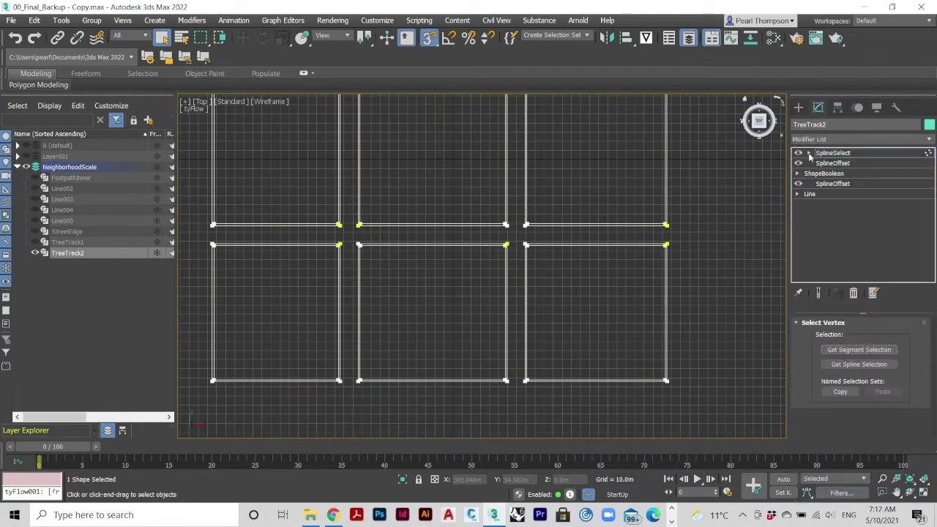
- Select the outer splines of the bottom-row and middle-row blocks in TreeTrack2 at Spline level
scroll(563, 246, "up", 4)
left_click(489, 245)
left_click(425, 241, "ctrl")
left_click(440, 206, "ctrl")
left_click(489, 206, "ctrl")
scroll(483, 223, "down", 5)
scroll(343, 225, "up", 5)
left_click(358, 248, "ctrl")
left_click(376, 213, "ctrl")
- Add the outer splines of the top-row blocks to the TreeTrack2 spline selection
scroll(382, 161, "down", 4)
scroll(494, 143, "up", 6)
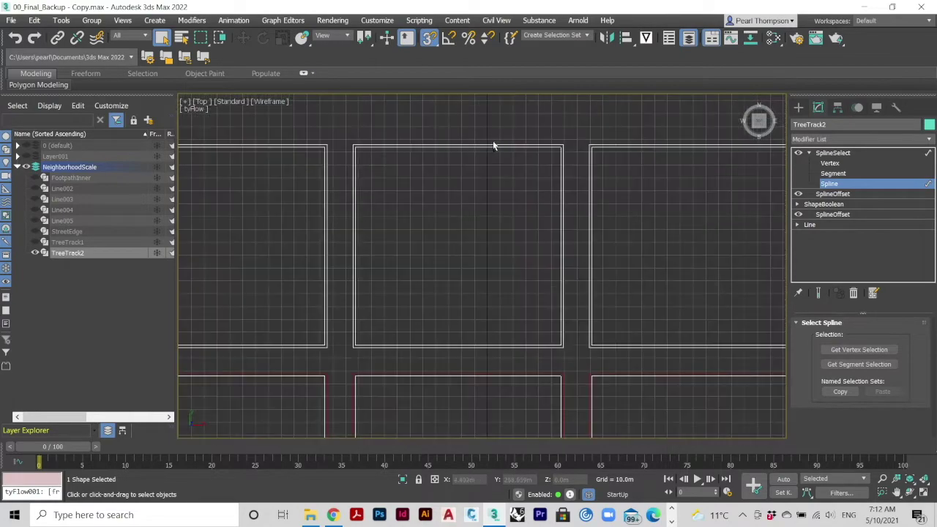
left_click(595, 144, "ctrl")
left_click(308, 143, "ctrl")
scroll(419, 183, "down", 6)
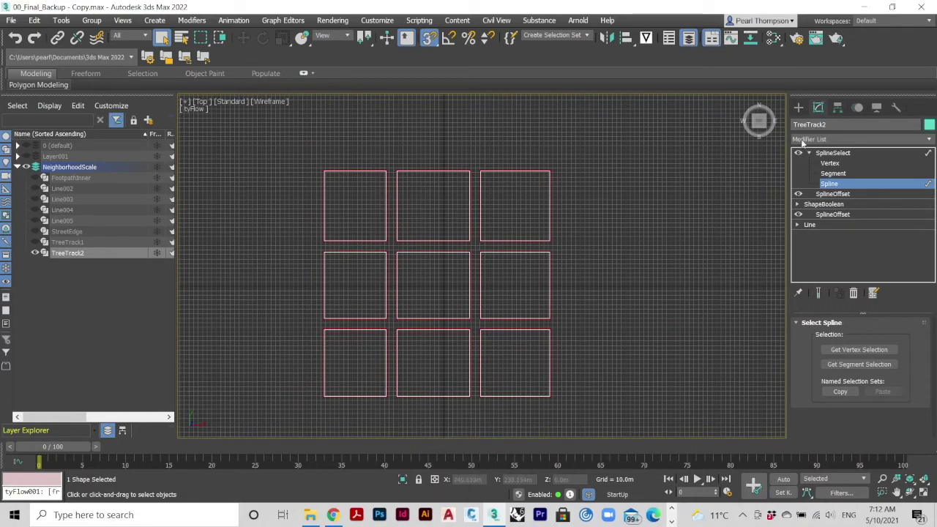
- Remove the selected outer splines of TreeTrack2 with a DeleteSpline modifier and clear the object selection
left_click(801, 140)
type("d")
left_click(456, 252)
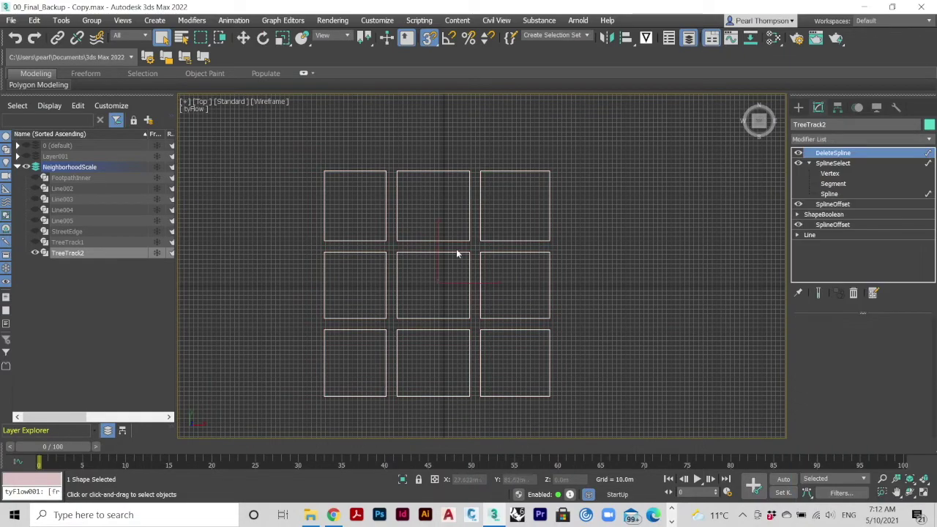
left_click(590, 253)
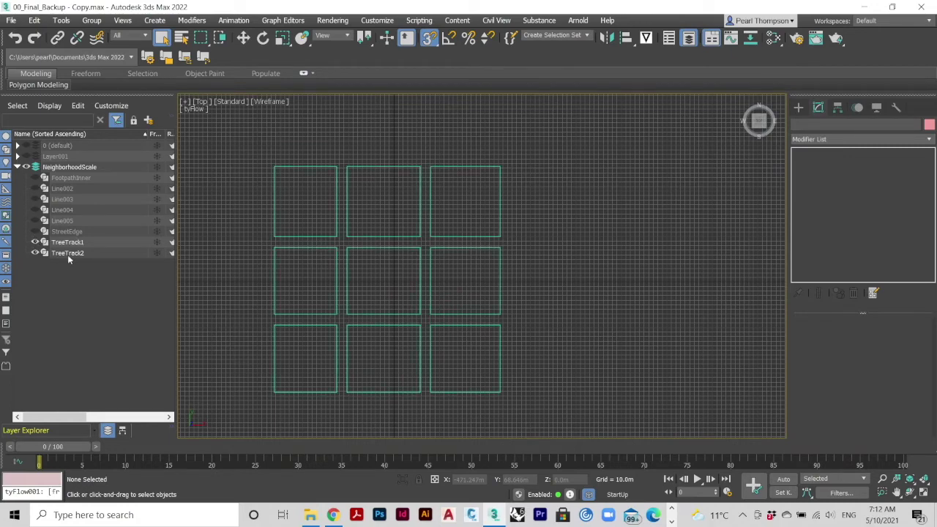
- Clone TreeTrack2 as a third tree track named TreeTrack3
right_click(122, 253)
left_click(140, 294)
left_click(430, 302)
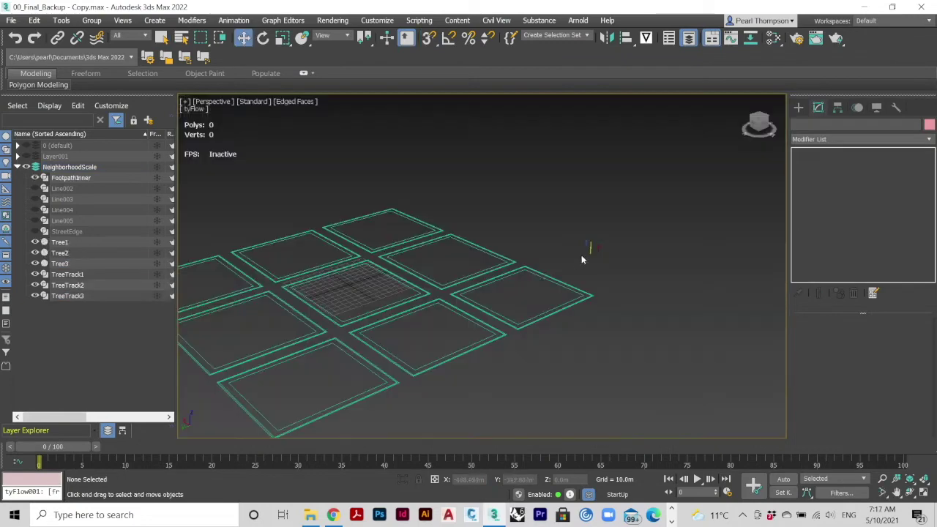
- Create a tyFlow object beside the street grid in the perspective view and name it TreeTrack1Ty
left_click(797, 108)
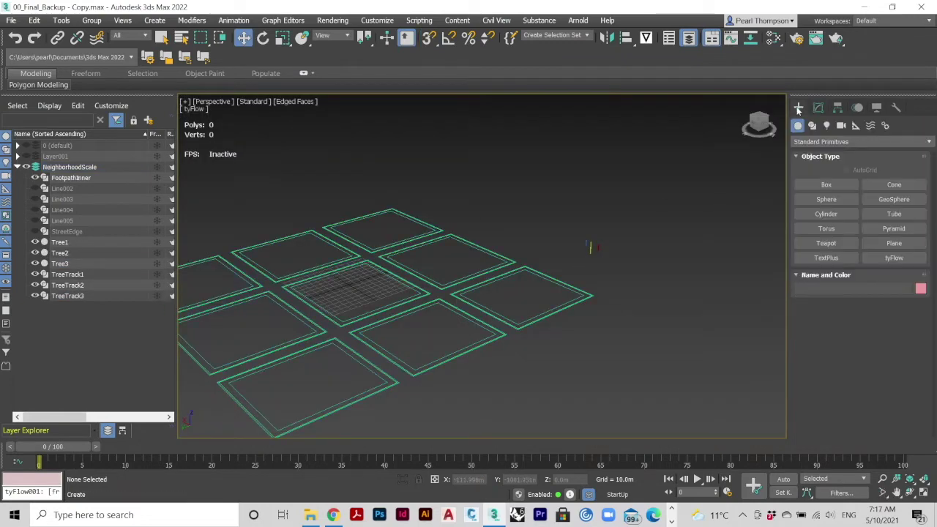
left_click(893, 258)
left_click(556, 189)
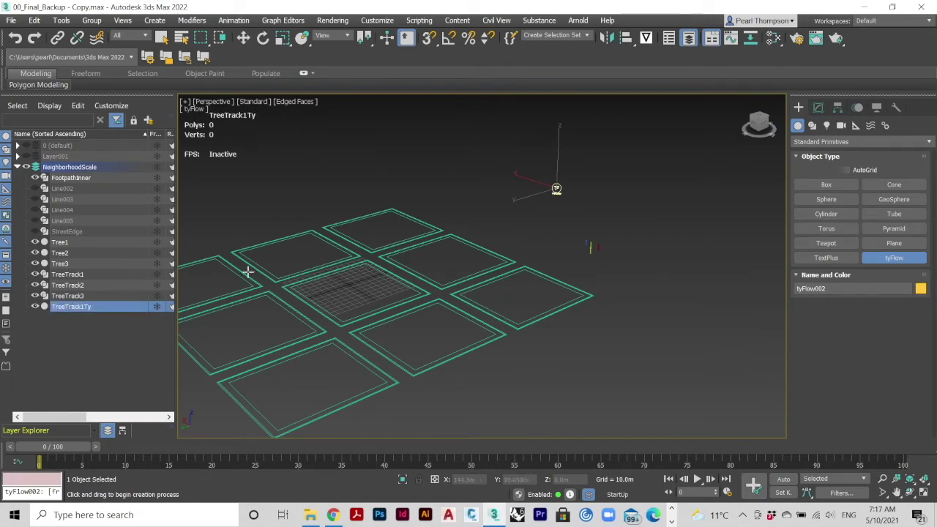
- Create a Birth Spline event in the TreeTrack1Ty flow editor and pick TreeTrack1 as its source spline
left_click(818, 108)
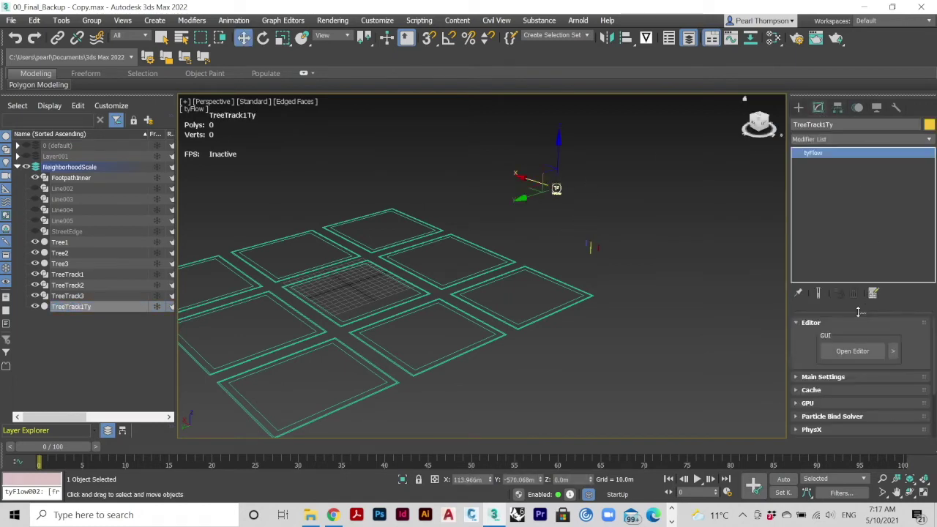
left_click(852, 350)
left_click_drag(188, 305, 169, 162)
left_click(483, 217)
left_click_drag(476, 29, 690, 55)
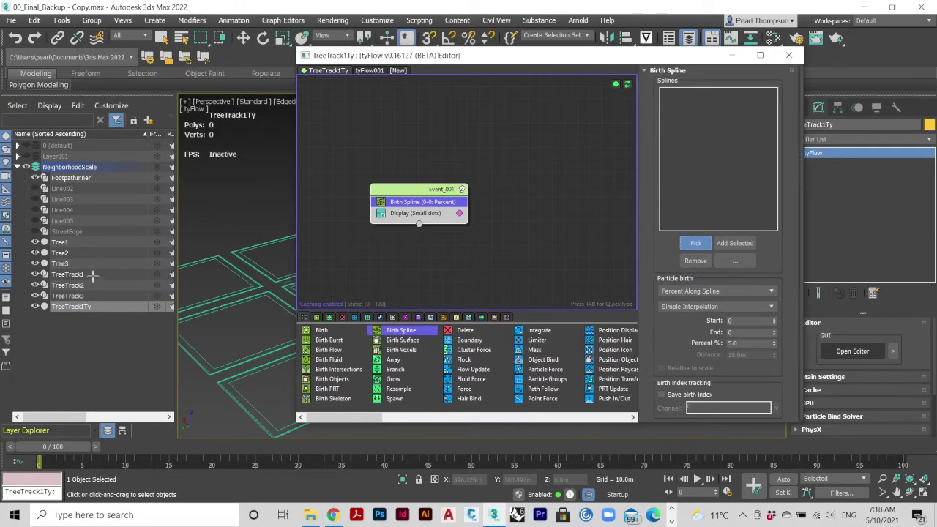
left_click(93, 274)
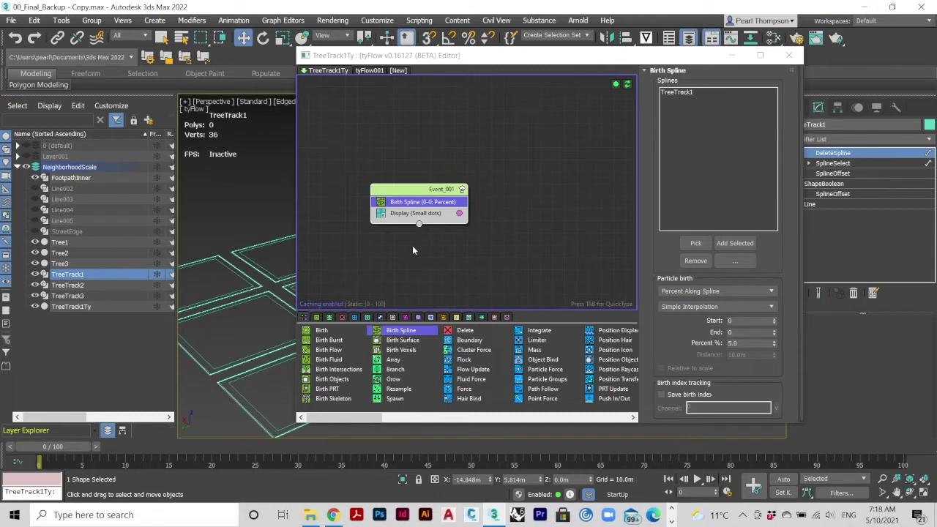
- Insert a Shape operator below Birth Spline in Event_001
left_click(411, 246)
scroll(394, 413, "right", 3)
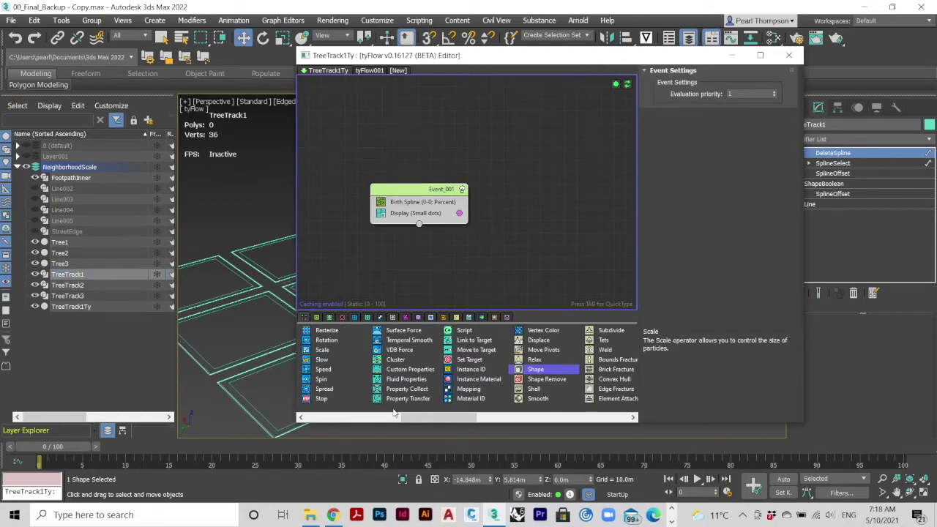
left_click_drag(419, 223, 417, 219)
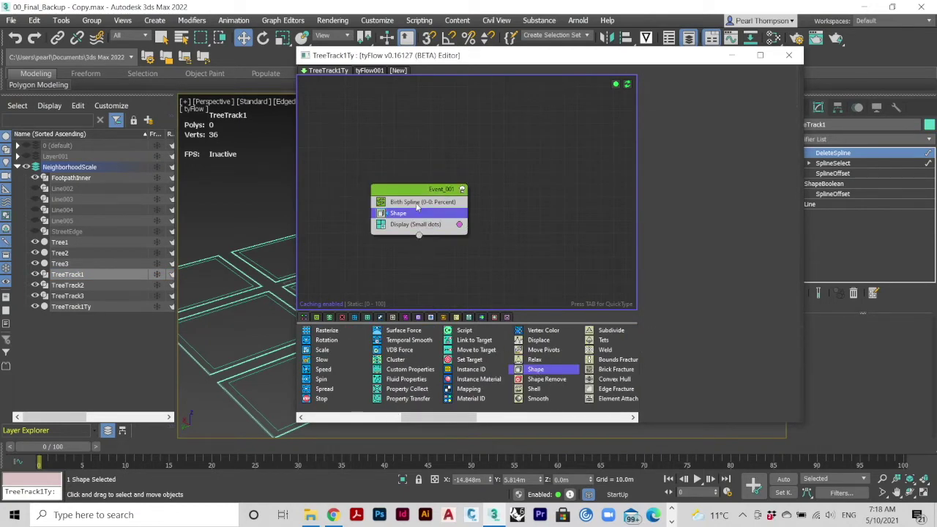
- Set Event_001's Display operator to Geometry and remove the default entry from the Shape operator's shape list
left_click(414, 224)
left_click(717, 94)
left_click(689, 150)
left_click(398, 213)
left_click(697, 271)
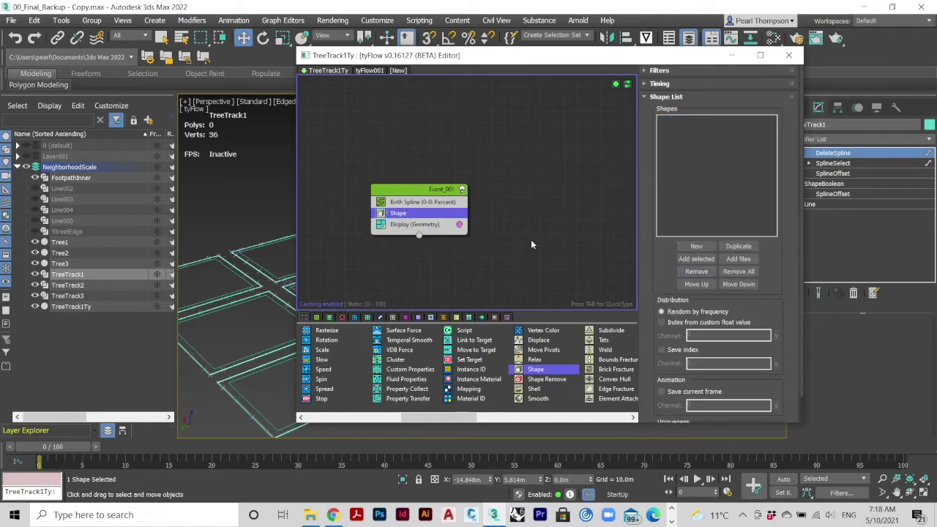
- Add Tree1 to the Shape operator's shape list and set the event's display type to Geometry
left_click(438, 214)
left_click(82, 244)
left_click(697, 260)
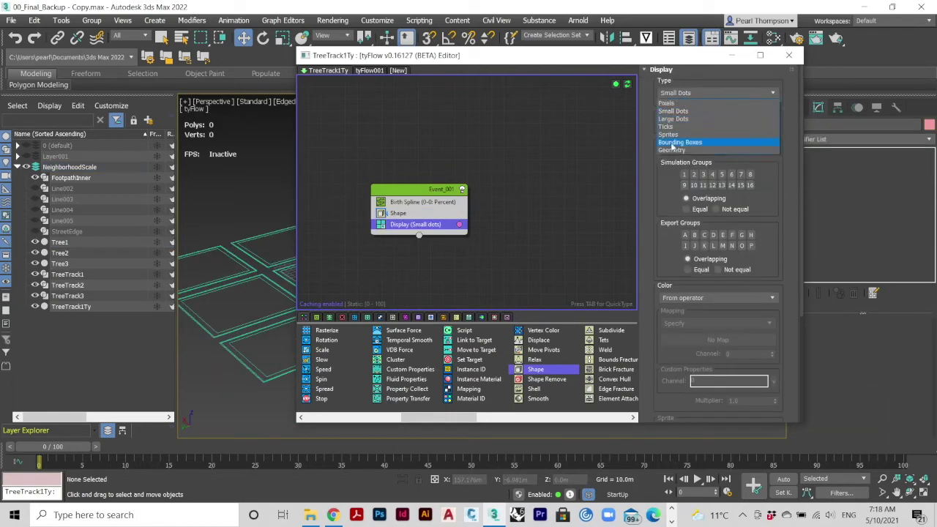
left_click(669, 149)
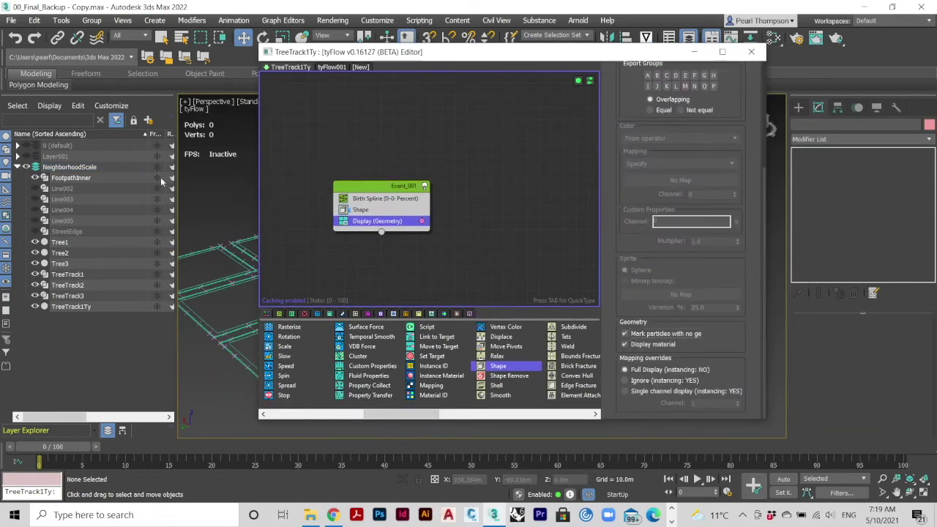
- Add an Edit Mesh modifier on top of the Tree1 cylinder
left_click(83, 243)
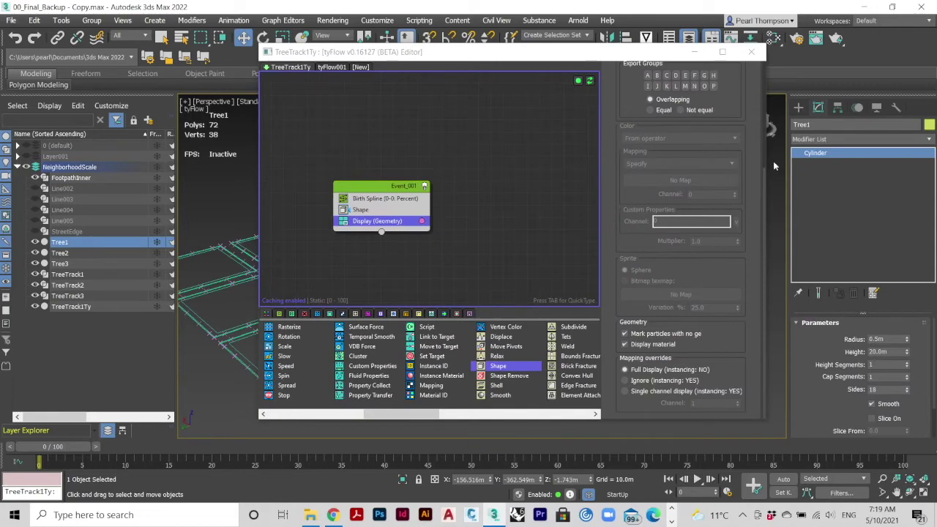
scroll(834, 360, "down", 2)
left_click(845, 138)
left_click(844, 150)
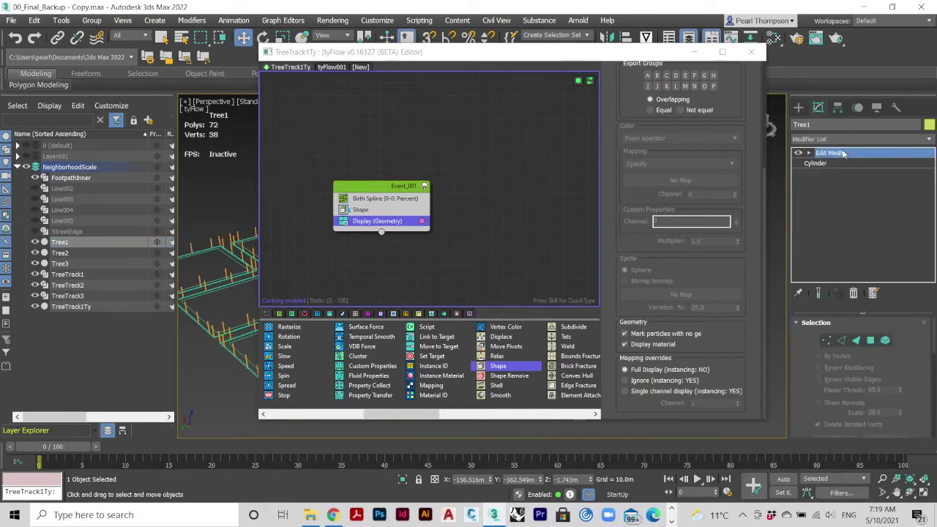
left_click(404, 144)
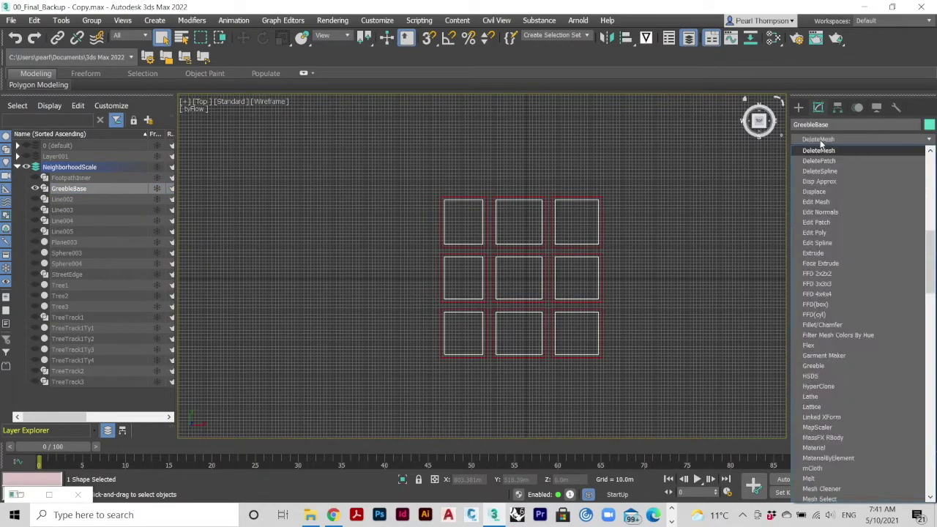
- Unhide the tree track and tyFlow tree objects, and show the Top view shaded in the four-viewport layout
left_click(826, 143)
left_click_drag(36, 317, 35, 381)
scroll(564, 276, "up", 4)
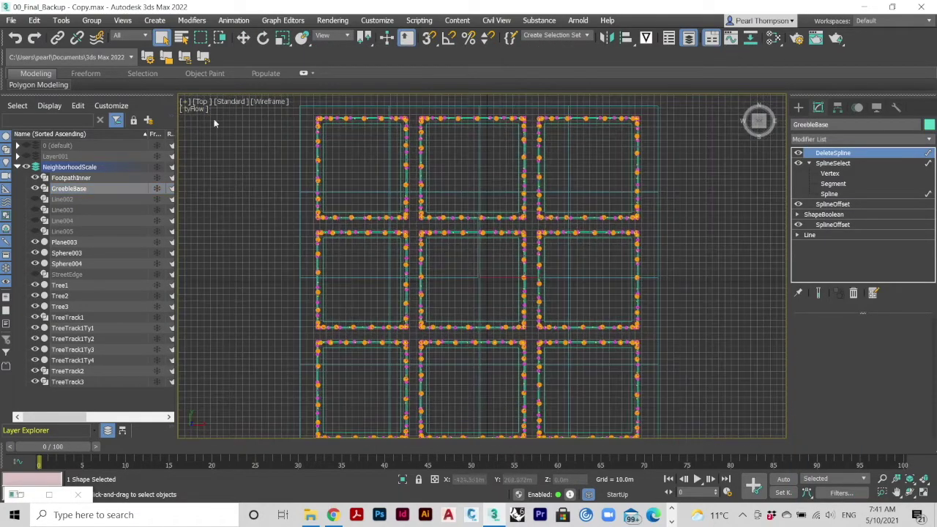
key("F3")
scroll(345, 199, "up", 6)
scroll(359, 211, "down", 4)
key("alt+w")
- Add a modifier to the FootpathInner spline and inspect the footpaths around the blocks
left_click(71, 178)
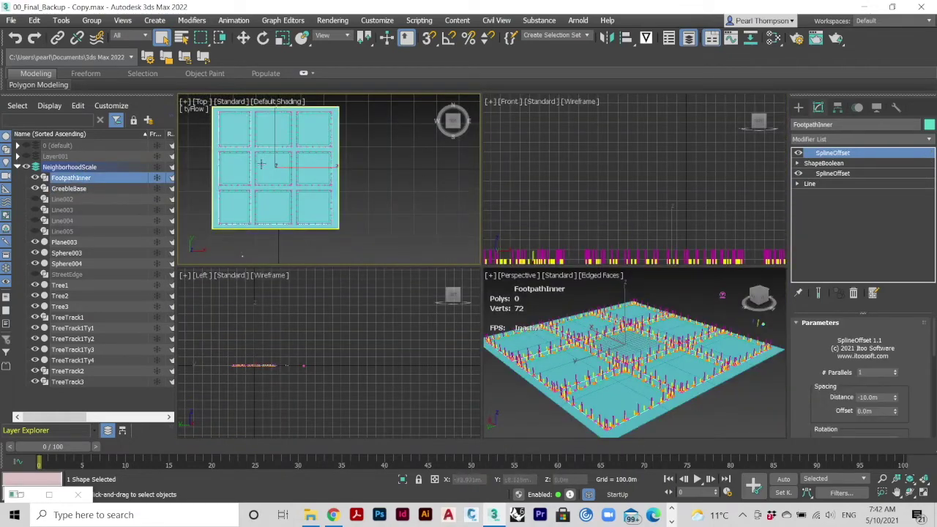
left_click(862, 139)
left_click(841, 337)
left_click(703, 406)
scroll(614, 368, "up", 8)
scroll(614, 368, "down", 10)
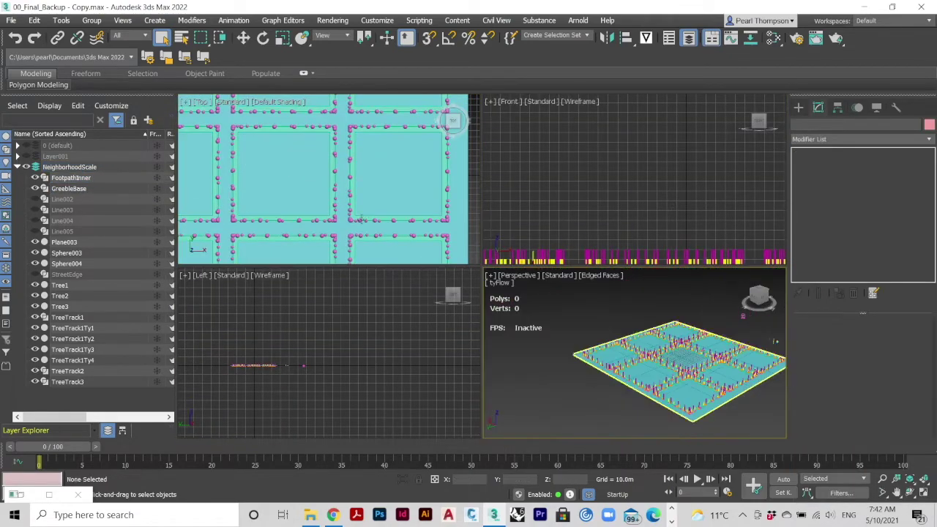
- Apply a Quadify Mesh modifier to GreebleBase and set its quad size to 6.5%
scroll(371, 198, "down", 4)
left_click(253, 156)
left_click(69, 188)
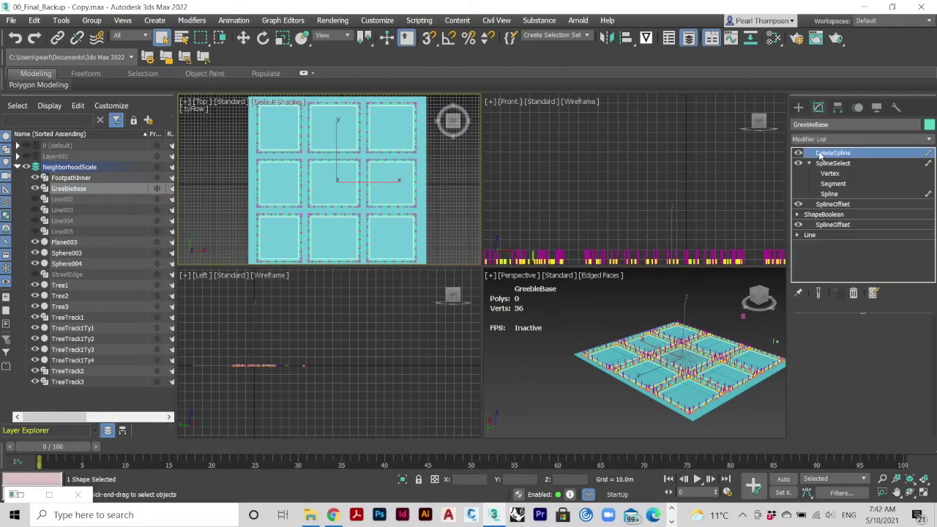
left_click(831, 139)
key("q")
key("u")
key("a")
left_click(827, 337)
left_click(893, 341)
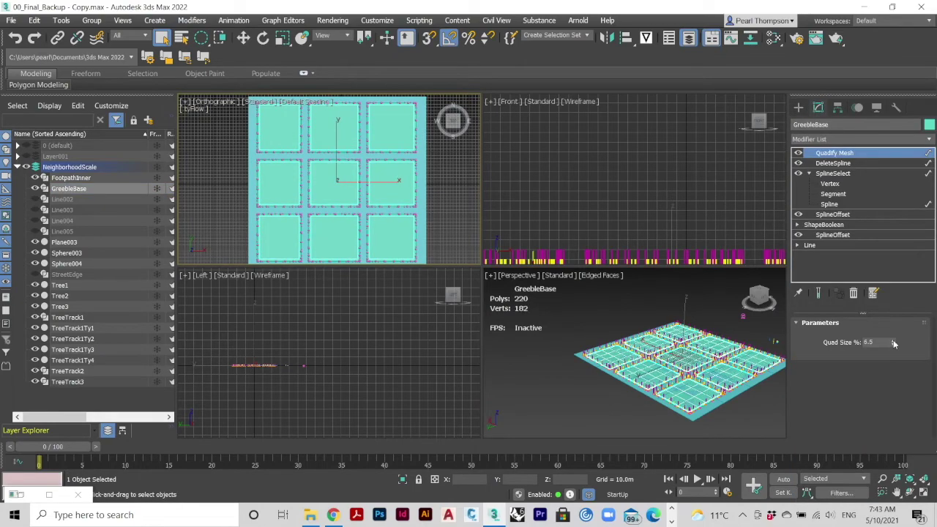
- Add a Greeble modifier to GreebleBase with widget generation turned off and the panel maximum height set to 0.0 m
left_click(841, 140)
key("g")
key("r")
key("e")
key("Return")
scroll(830, 380, "down", 3)
left_click(827, 390)
scroll(830, 380, "up", 2)
right_click(900, 384)
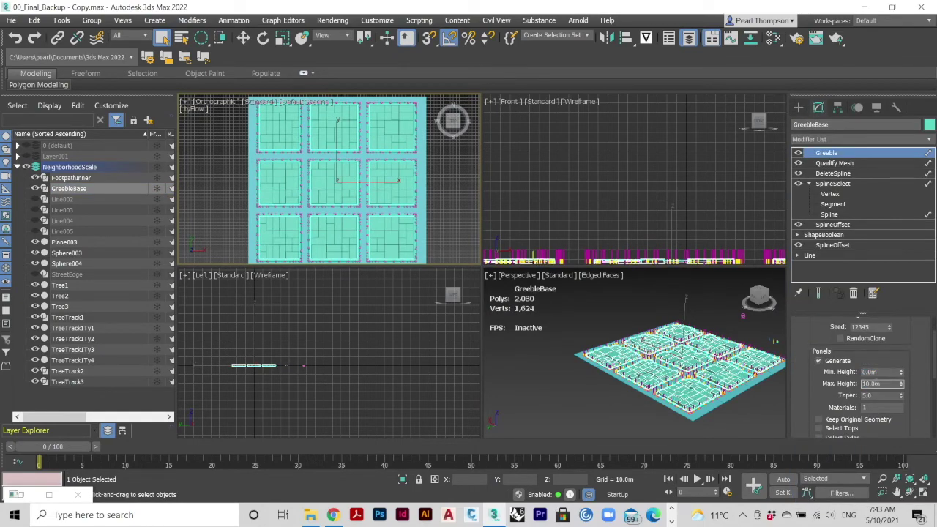
- Try a Quadify Mesh quad size of 15.5% on GreebleBase and check the resulting Greeble panel subdivision
scroll(707, 391, "up", 8)
scroll(706, 390, "down", 8)
scroll(863, 366, "up", 2)
left_click(835, 163)
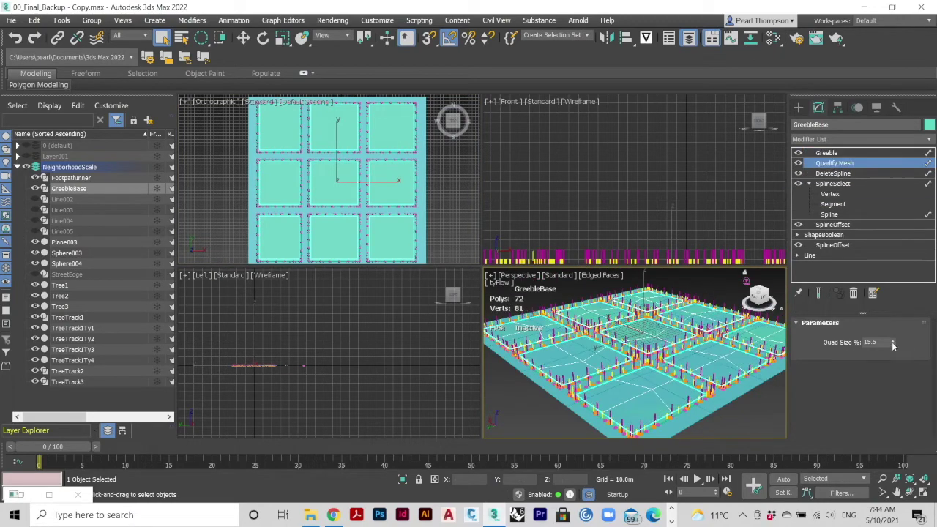
left_click(827, 152)
scroll(864, 366, "down", 2)
scroll(719, 381, "up", 6)
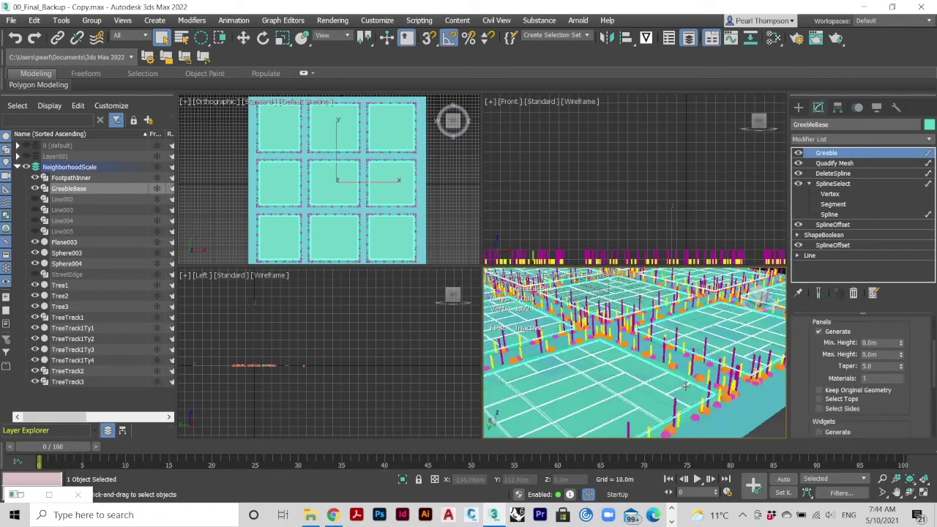
scroll(718, 380, "down", 5)
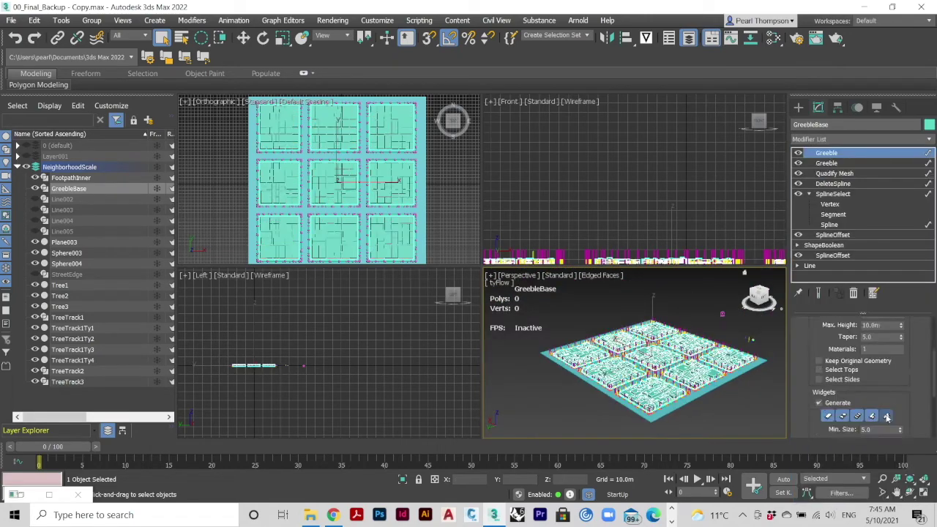
- Open the panel minimum height of GreebleBase's upper Greeble modifier for editing
double_click(868, 357)
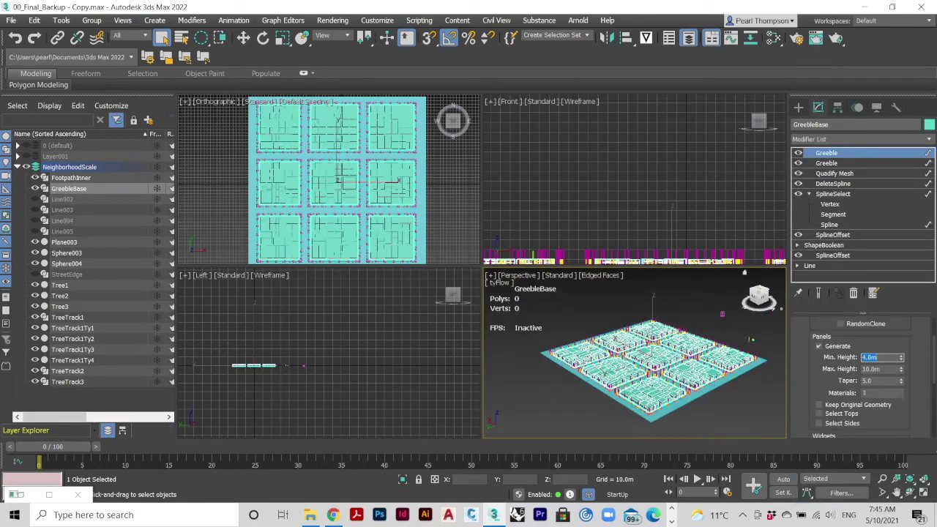
left_click(428, 258)
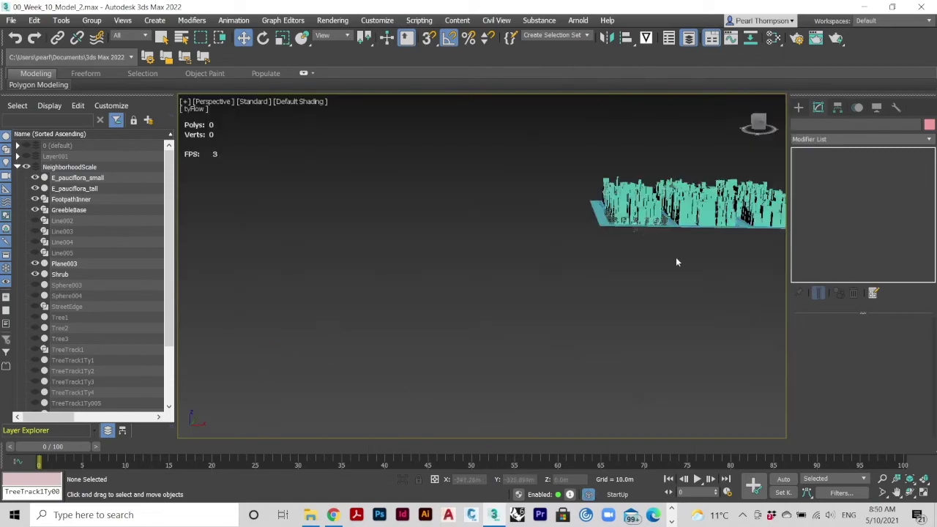
- Examine the street trees at the block corner up close in perspective and restore the four-viewport layout
middle_click_drag(676, 257, 423, 223)
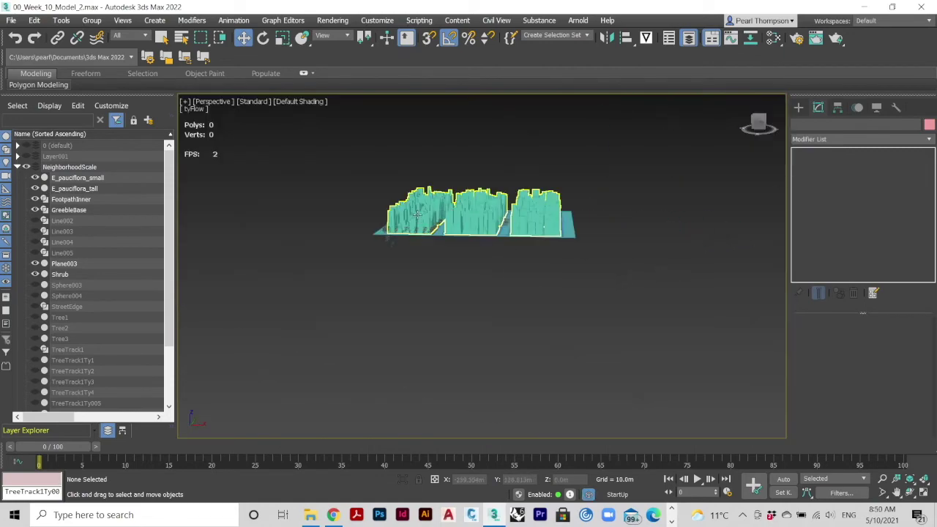
scroll(443, 268, "up", 3)
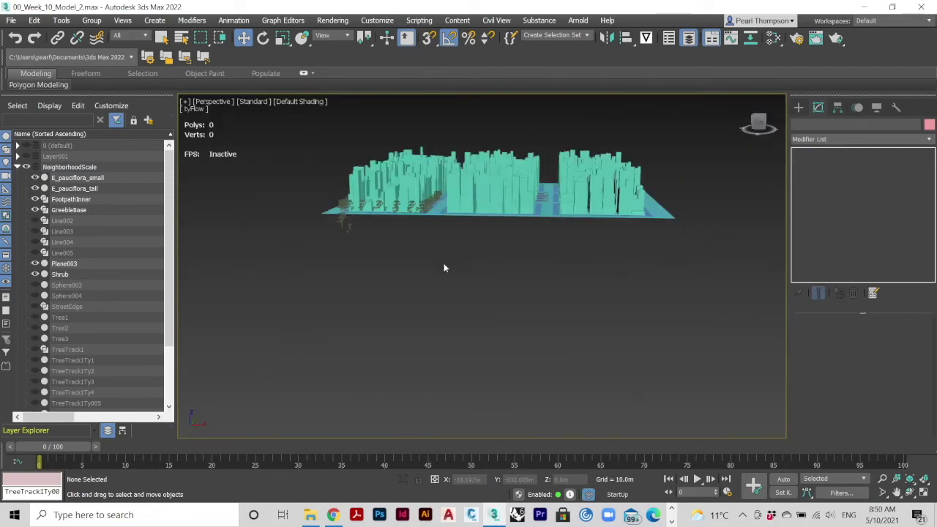
scroll(428, 202, "up", 9)
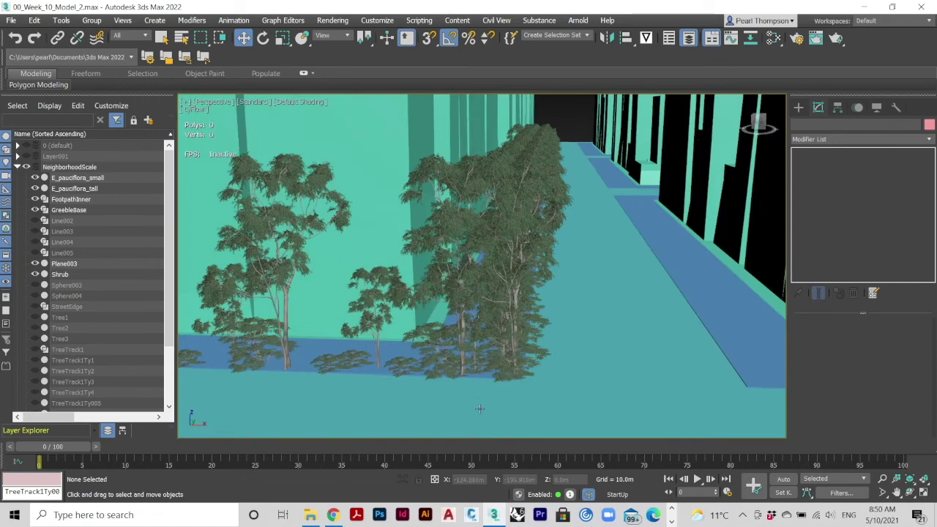
middle_click_drag(526, 219, 220, 329, "alt")
left_click(184, 102)
left_click(220, 114)
- Examine the planting along the block edges in plan and maximise the Front view of the buildings and trees
scroll(315, 192, "up", 5)
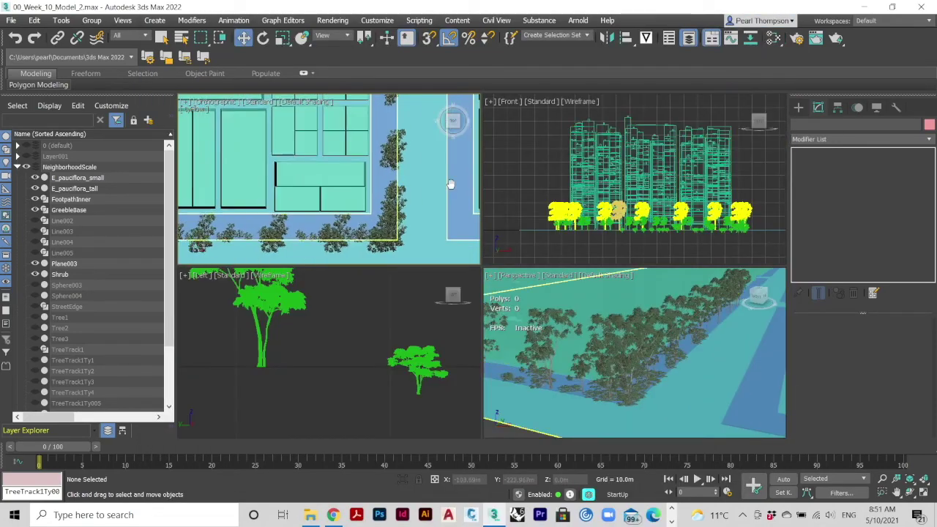
left_click(185, 102)
left_click(221, 114)
left_click(185, 101)
left_click(220, 114)
left_click(491, 102)
left_click(530, 115)
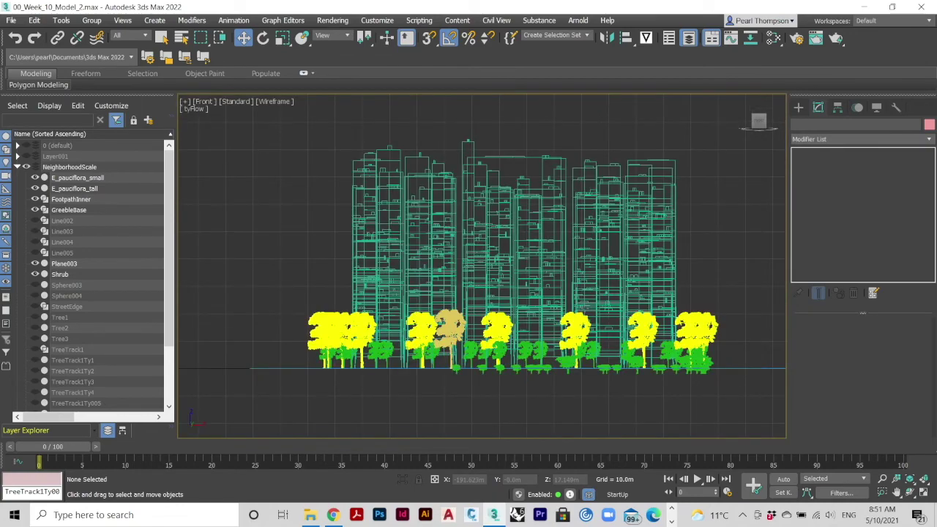